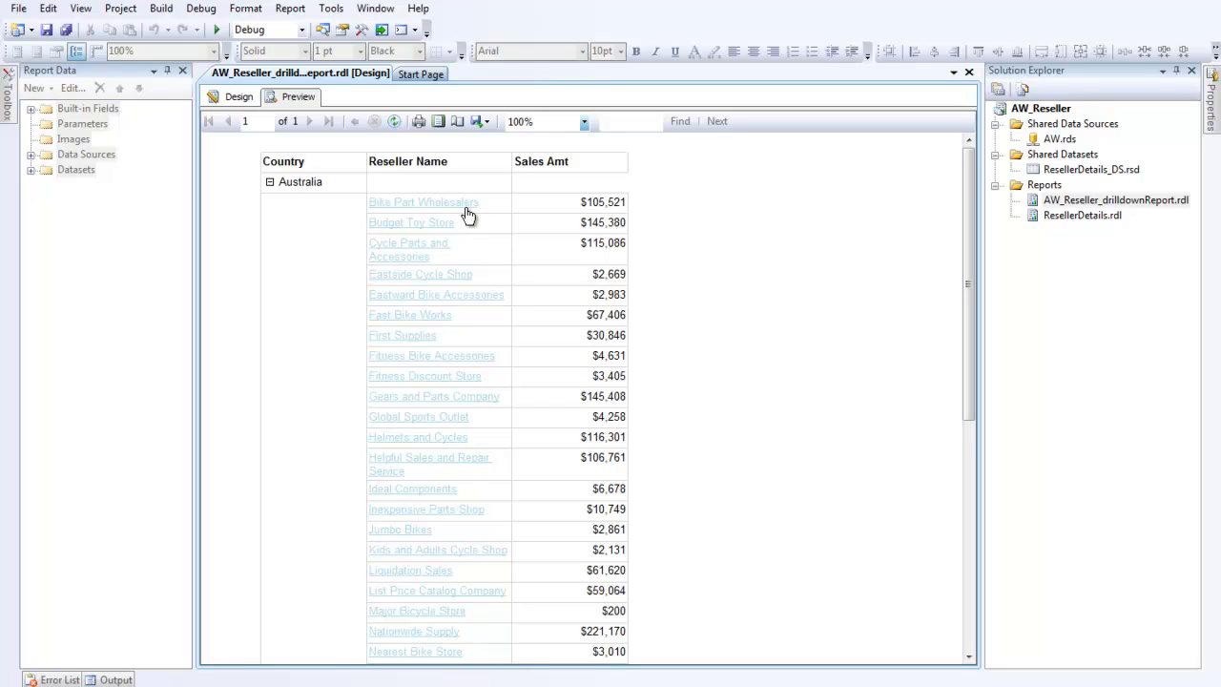
# Step: Expand Australia in the drilldown report preview and drill through to the Bike Part Wholesalers reseller details
pyautogui.click(272, 183)
pyautogui.click(271, 182)
pyautogui.click(445, 205)
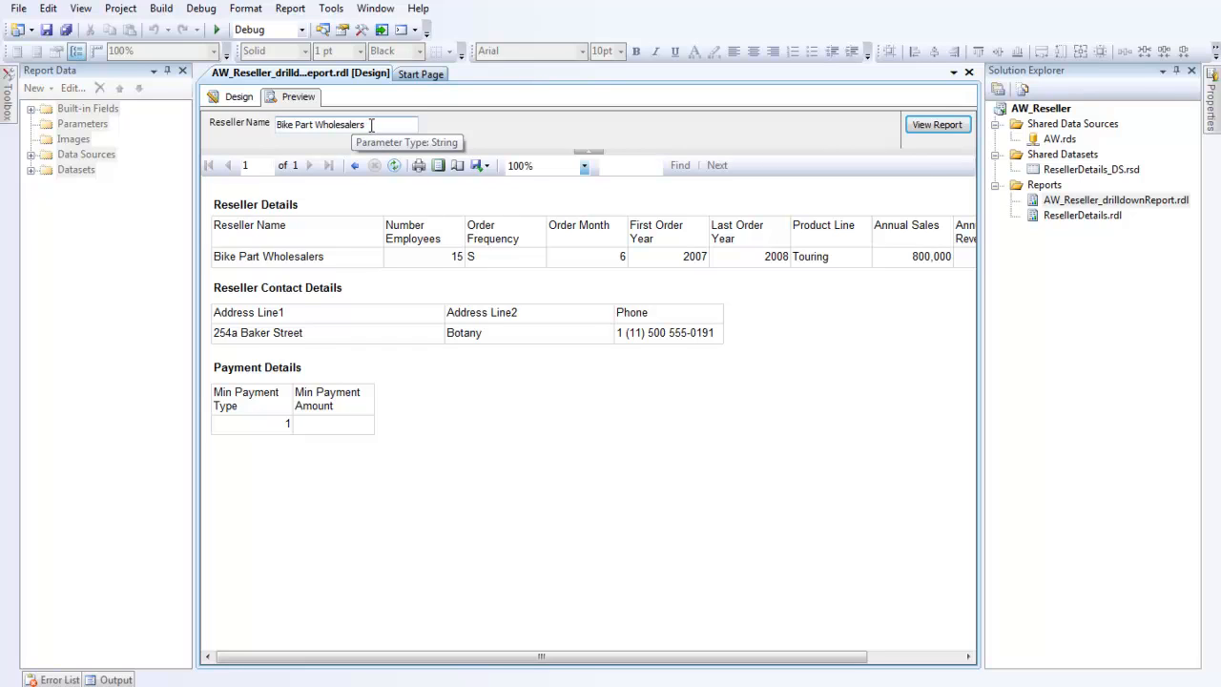
# Step: Set the Reseller Name parameter to Jumbo Bikes and view the report
pyautogui.moveTo(371, 125); pyautogui.dragTo(274, 128)
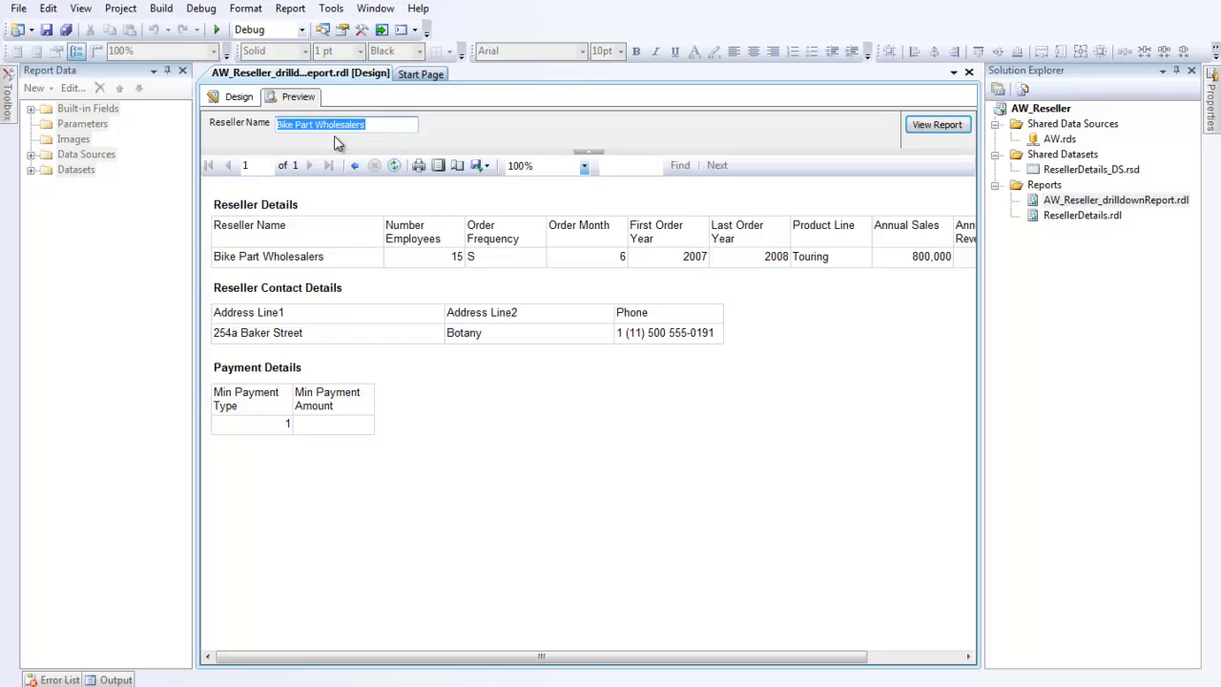
pyautogui.write('Jumbo Bike')
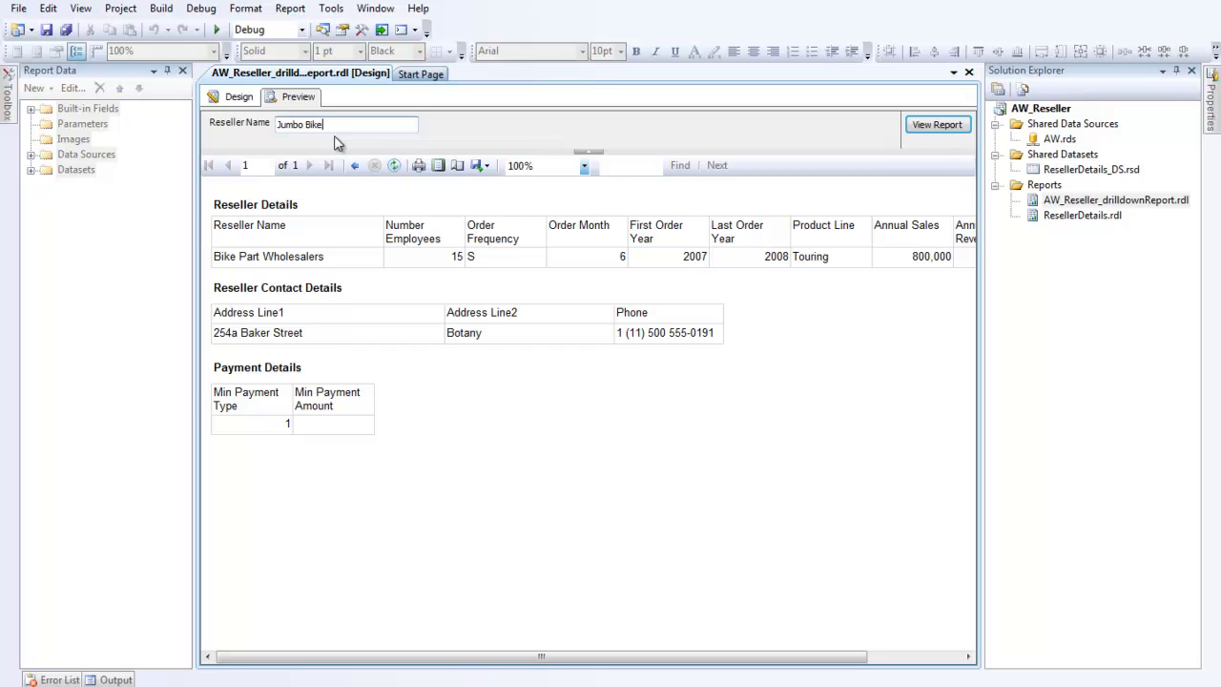
pyautogui.press('Return')
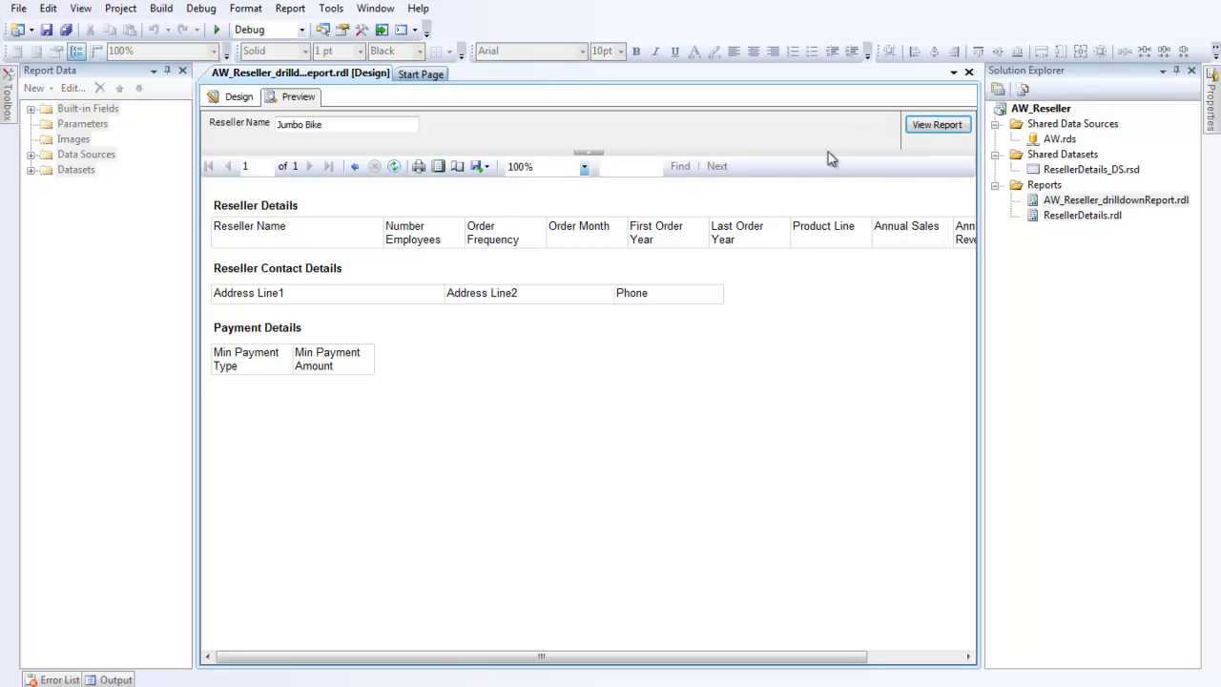
pyautogui.click(327, 125)
pyautogui.click(924, 127)
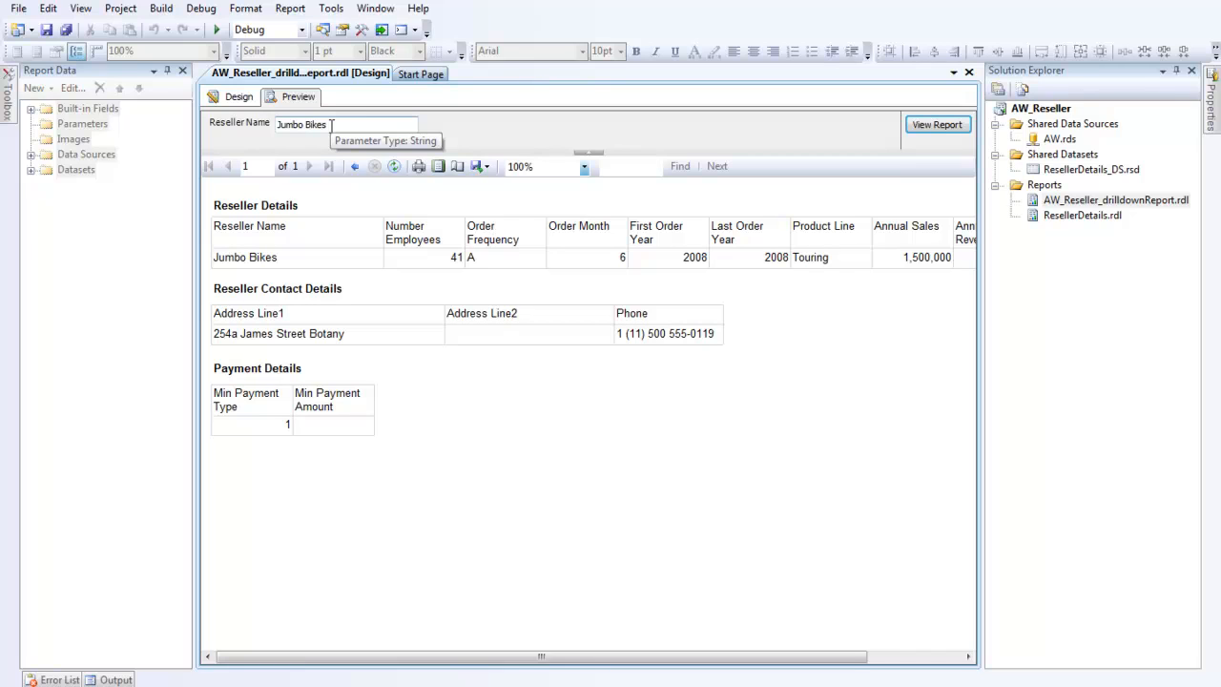
# Step: Copy ResellerDetails.rdl and paste it into the Reports folder of the project
pyautogui.click(233, 99)
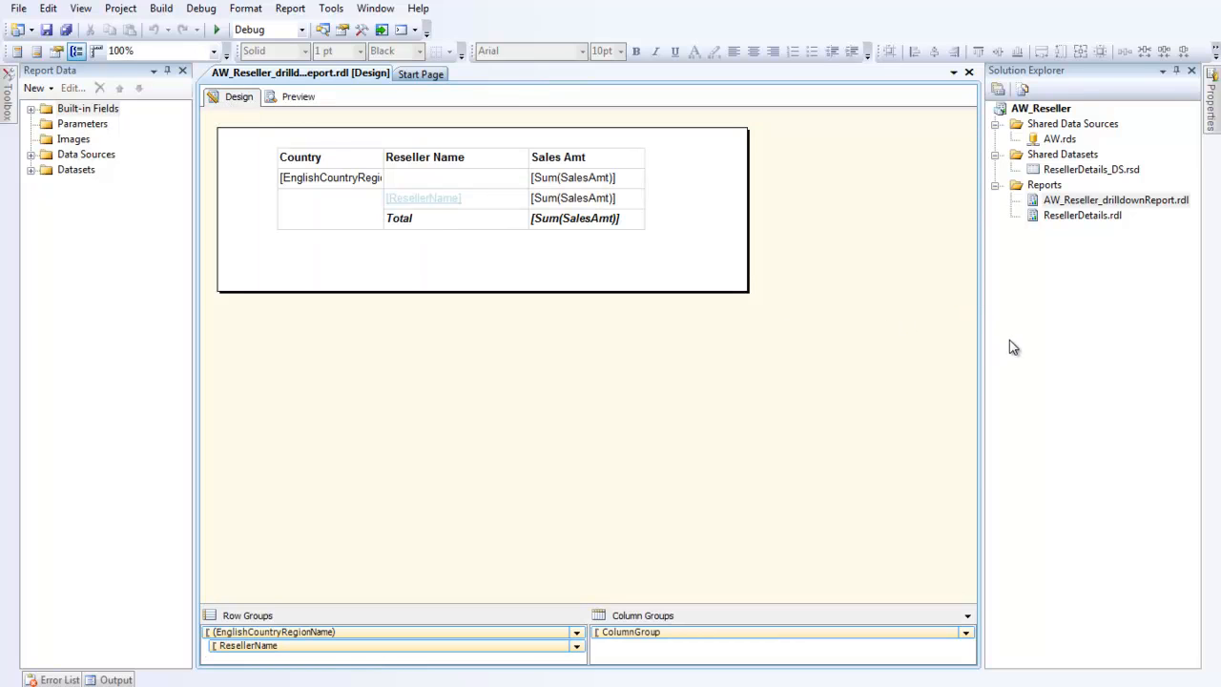
pyautogui.click(1054, 188)
pyautogui.rightClick(1049, 188)
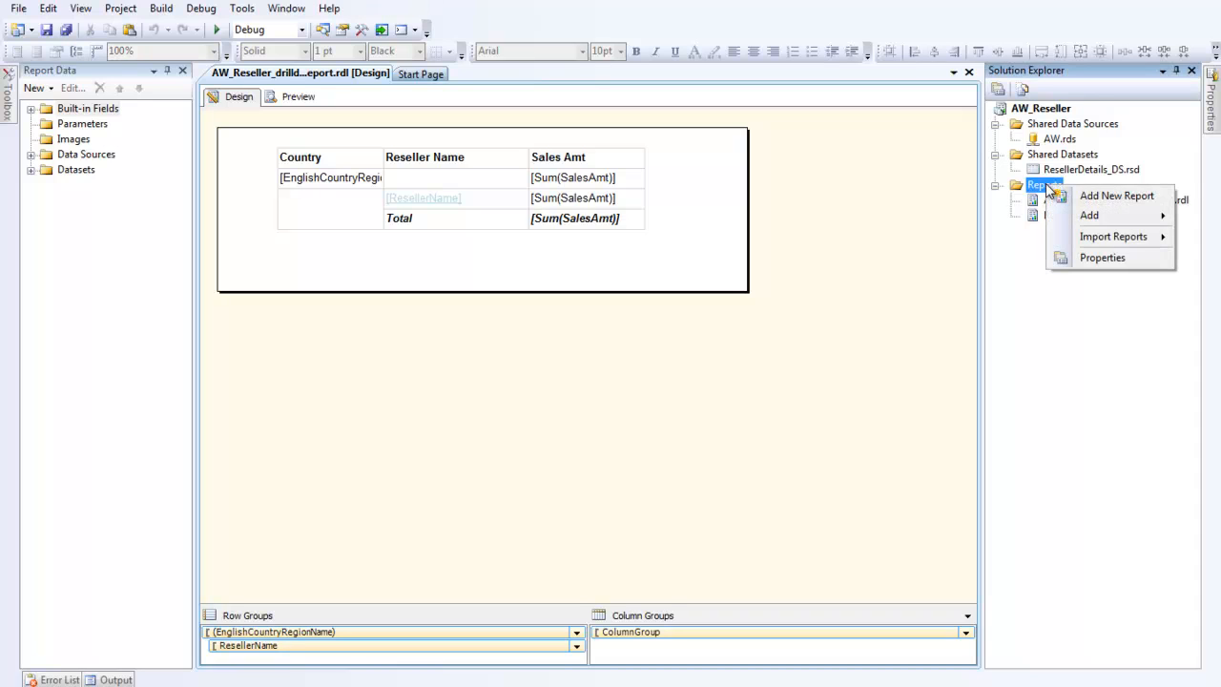
pyautogui.click(1060, 229)
pyautogui.click(1060, 217)
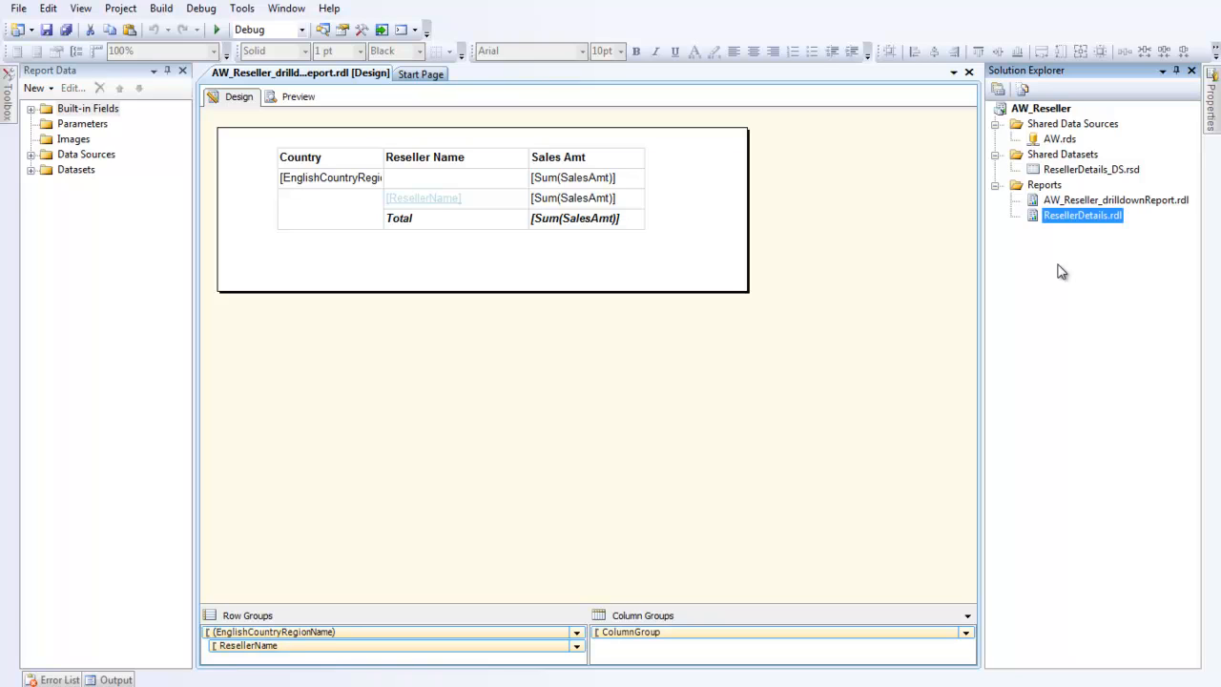
pyautogui.rightClick(1050, 217)
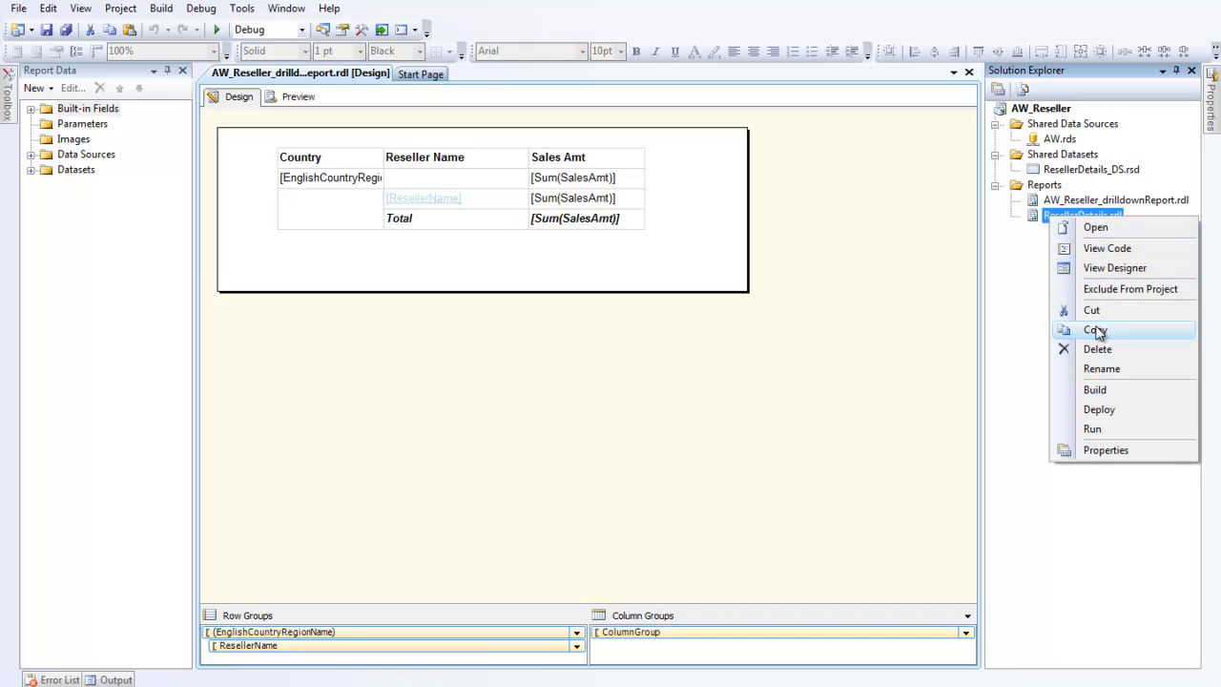
pyautogui.click(1095, 330)
pyautogui.rightClick(1043, 188)
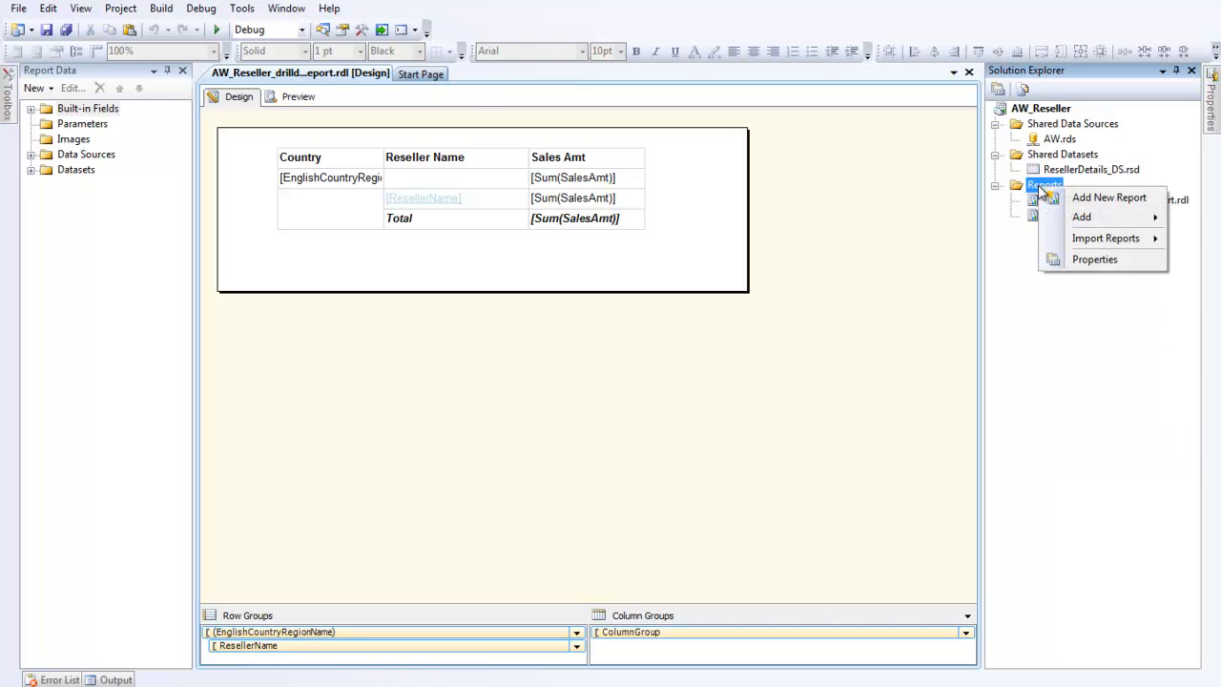
pyautogui.click(1046, 295)
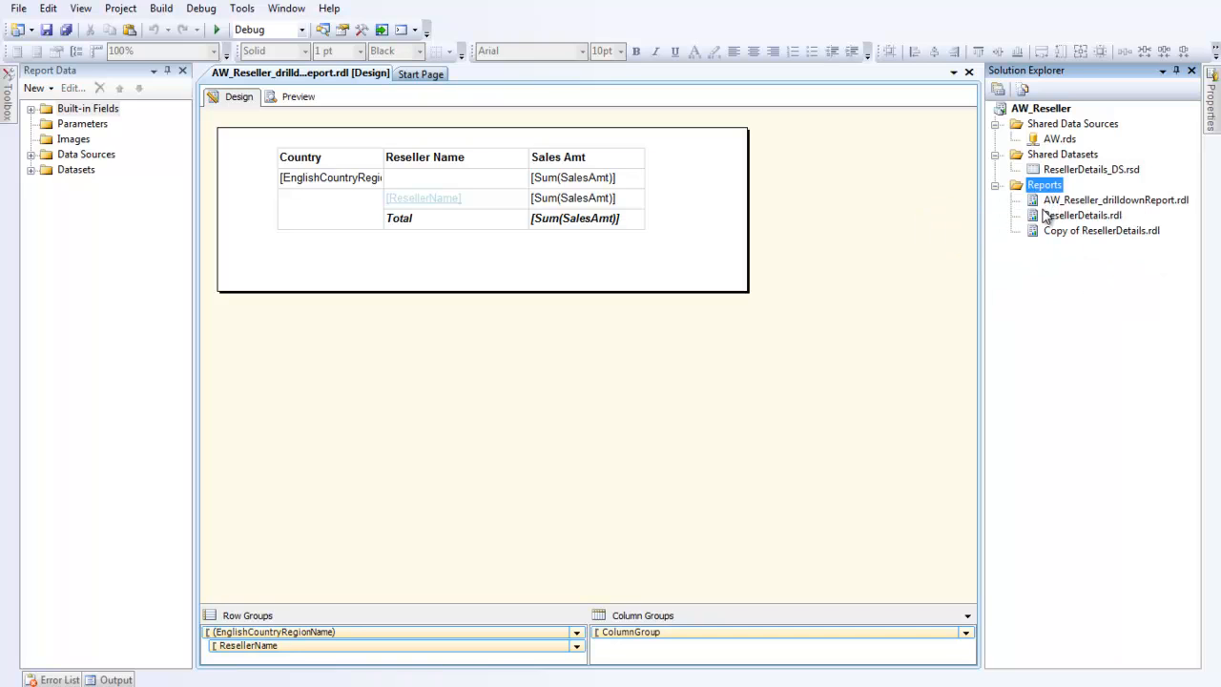
# Step: Open Copy of ResellerDetails.rdl in the designer
pyautogui.click(1095, 233)
pyautogui.click(1084, 238)
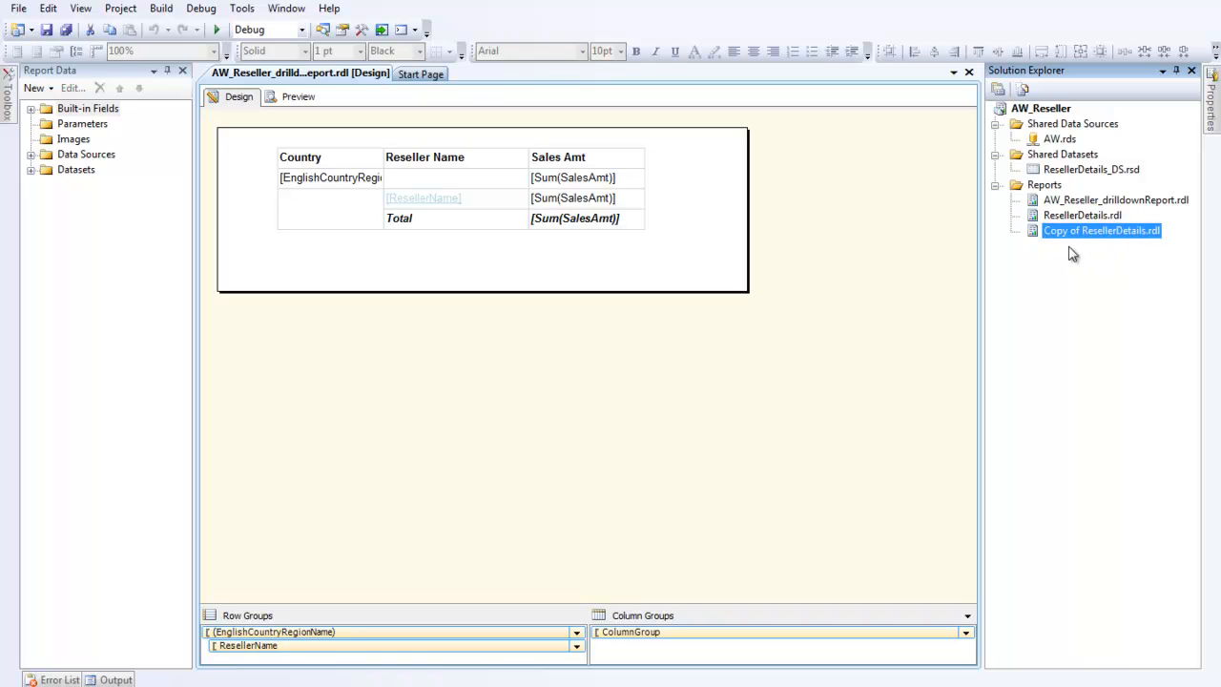
pyautogui.click(1075, 254)
pyautogui.doubleClick(1084, 239)
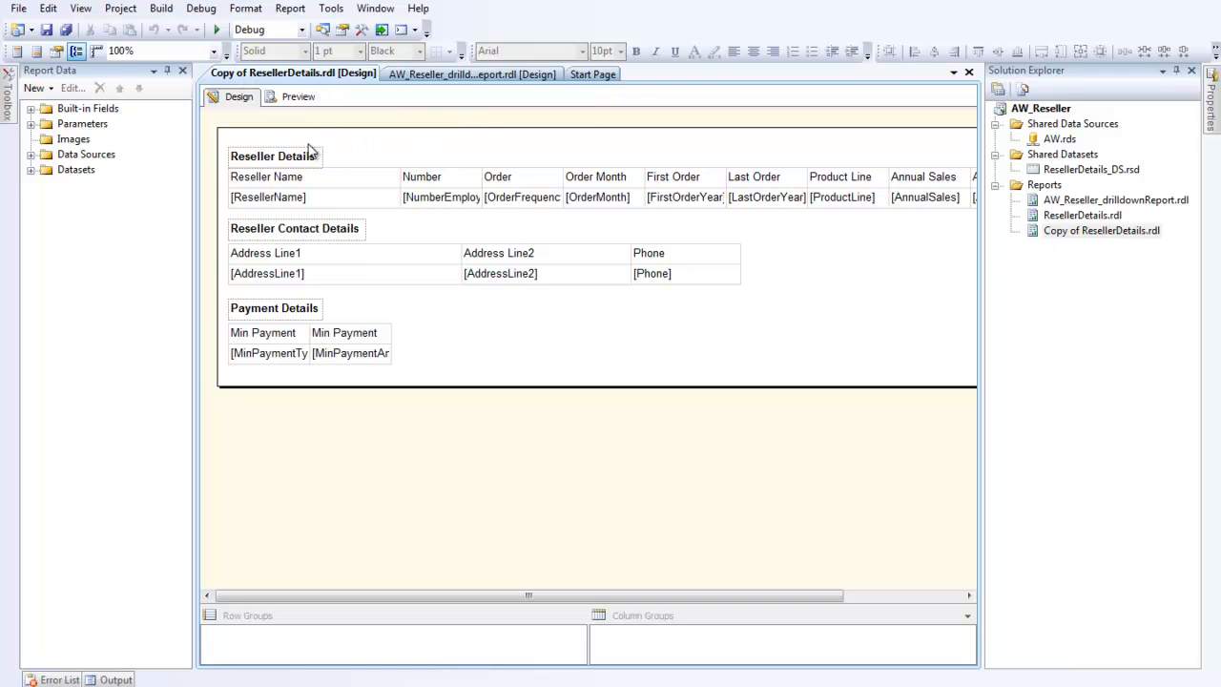
# Step: Delete the Reseller Contact Details and Payment Details tables with their titles, and shrink the report body to fit
pyautogui.moveTo(493, 359); pyautogui.dragTo(217, 225)
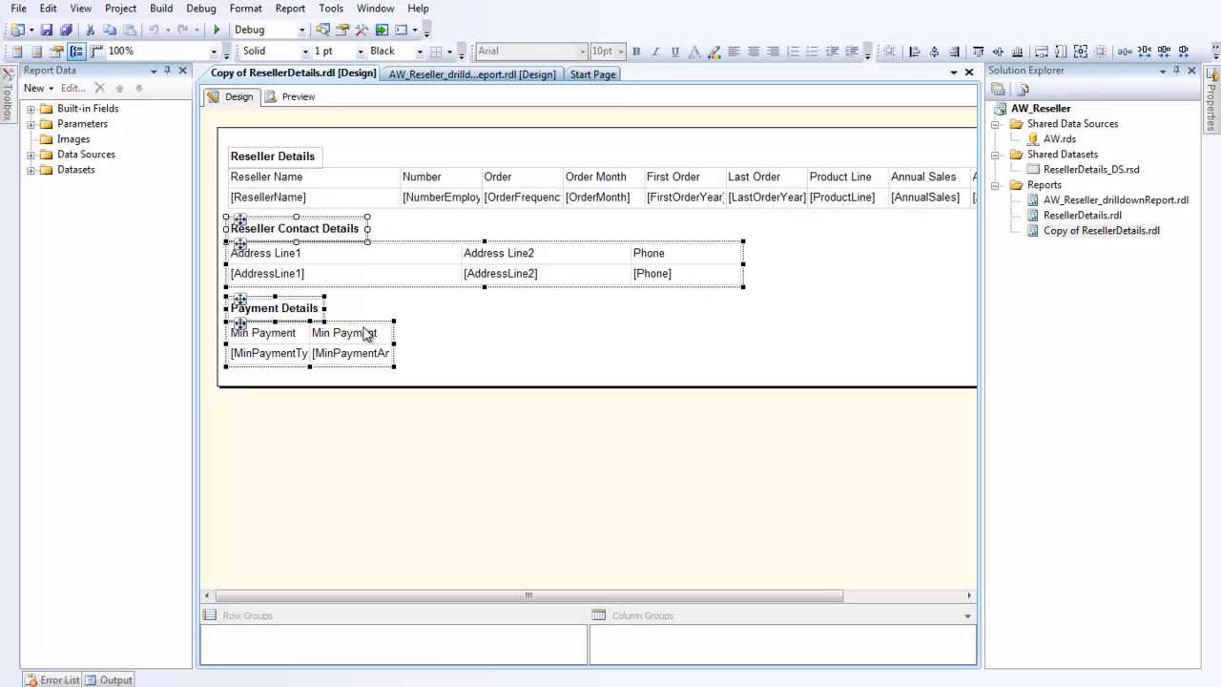
pyautogui.press('Delete')
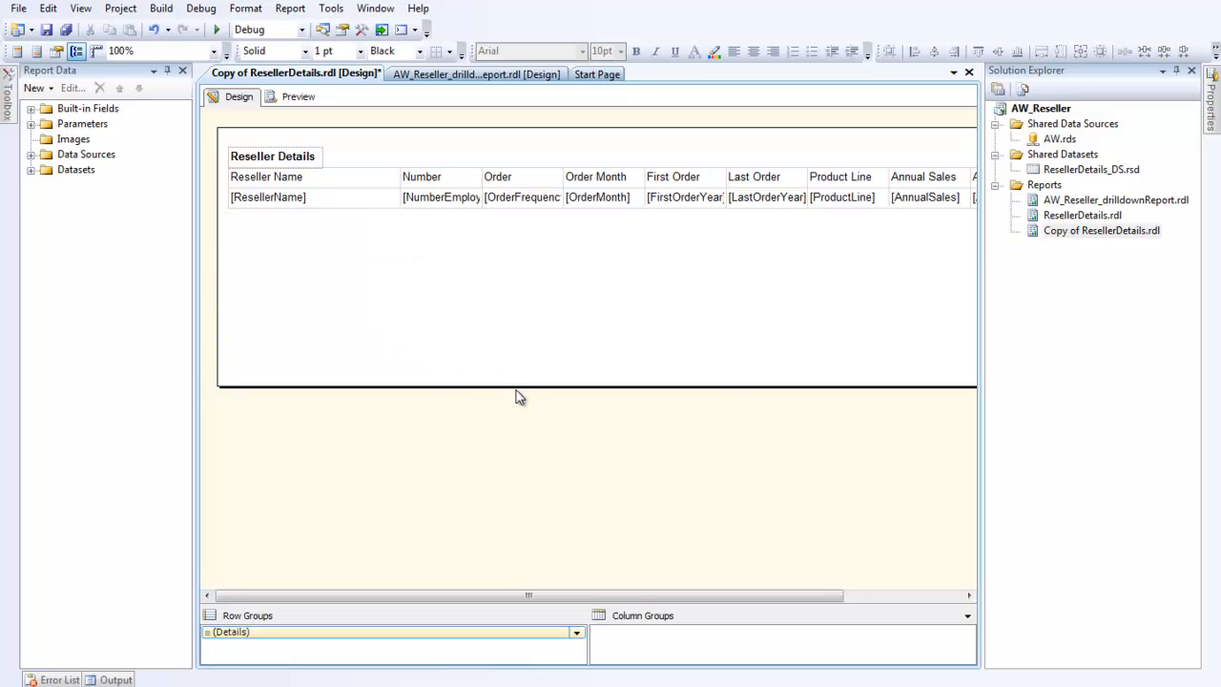
pyautogui.moveTo(518, 388); pyautogui.dragTo(509, 237)
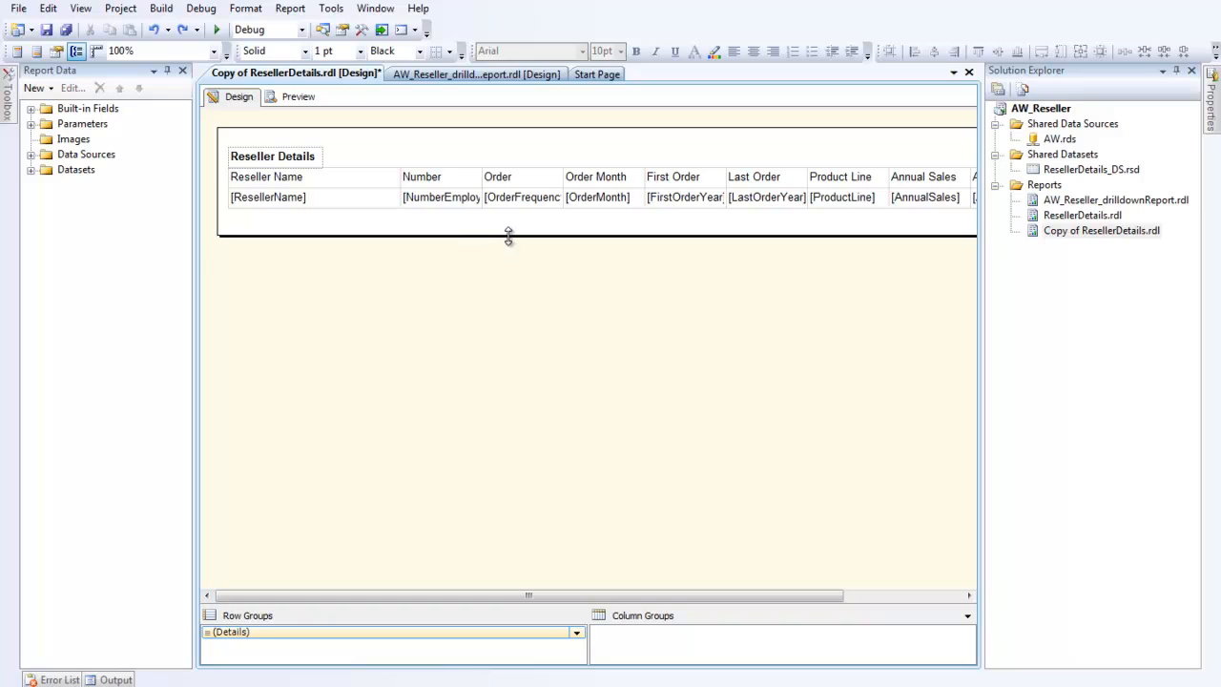
# Step: Delete the embedded ResellerDetails_DS dataset from the copied report
pyautogui.doubleClick(59, 171)
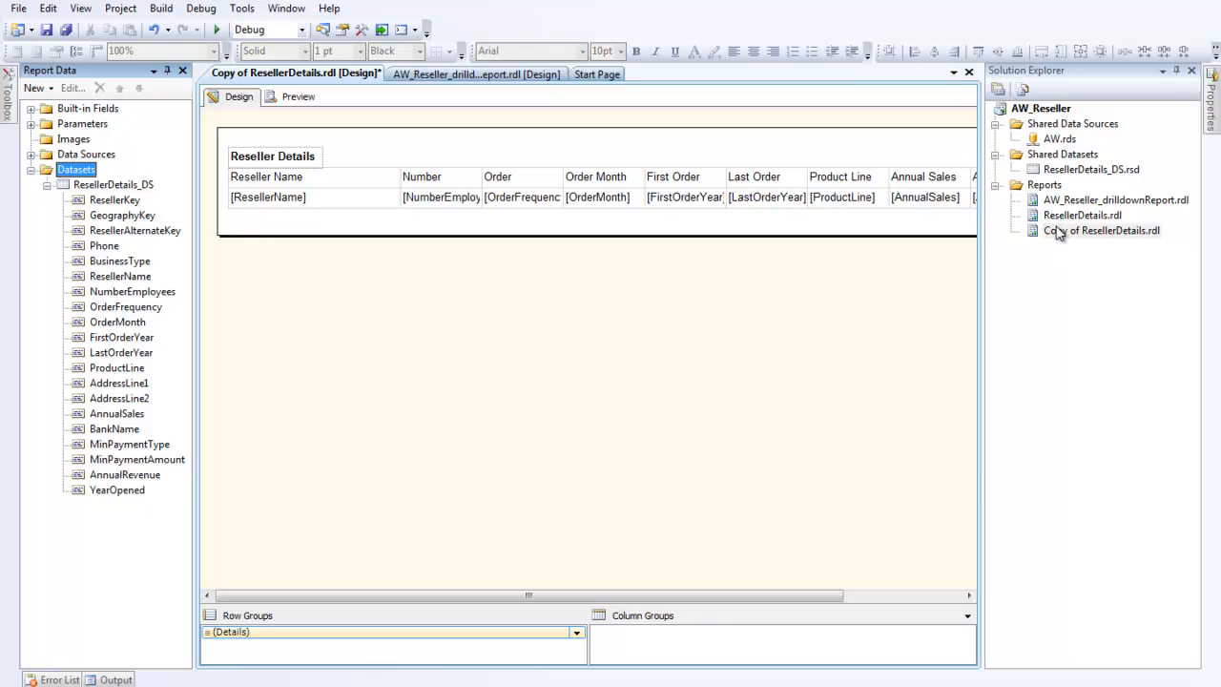
pyautogui.click(30, 155)
pyautogui.click(31, 155)
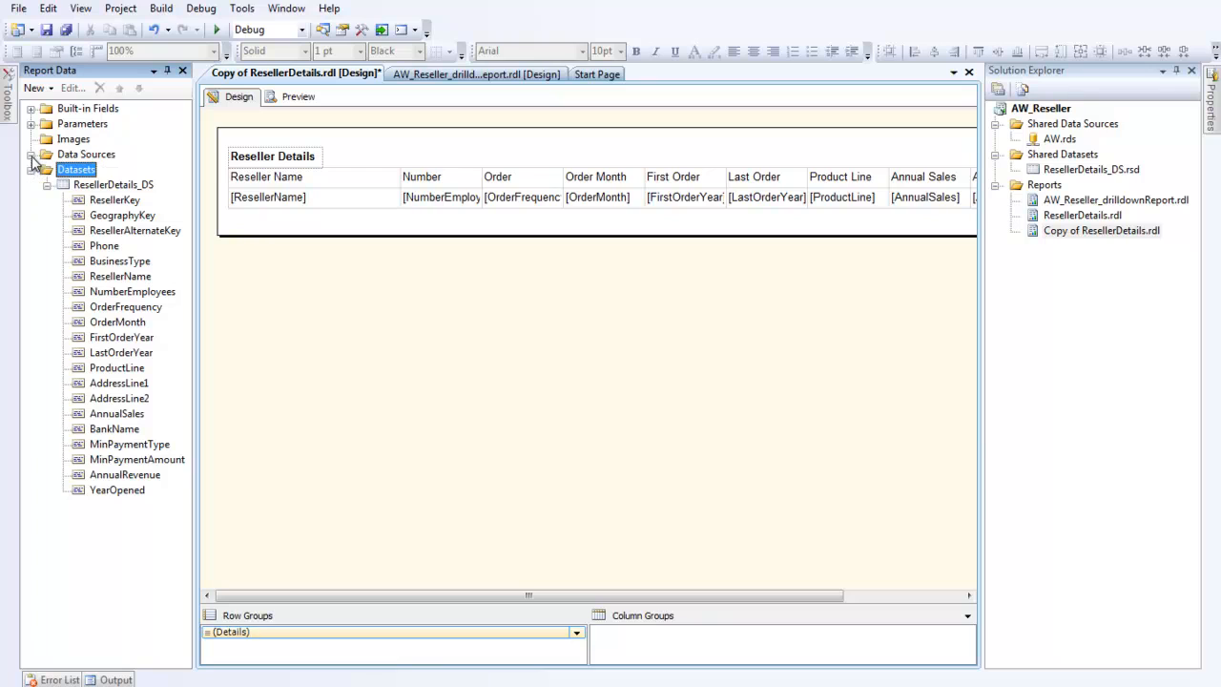
pyautogui.click(77, 187)
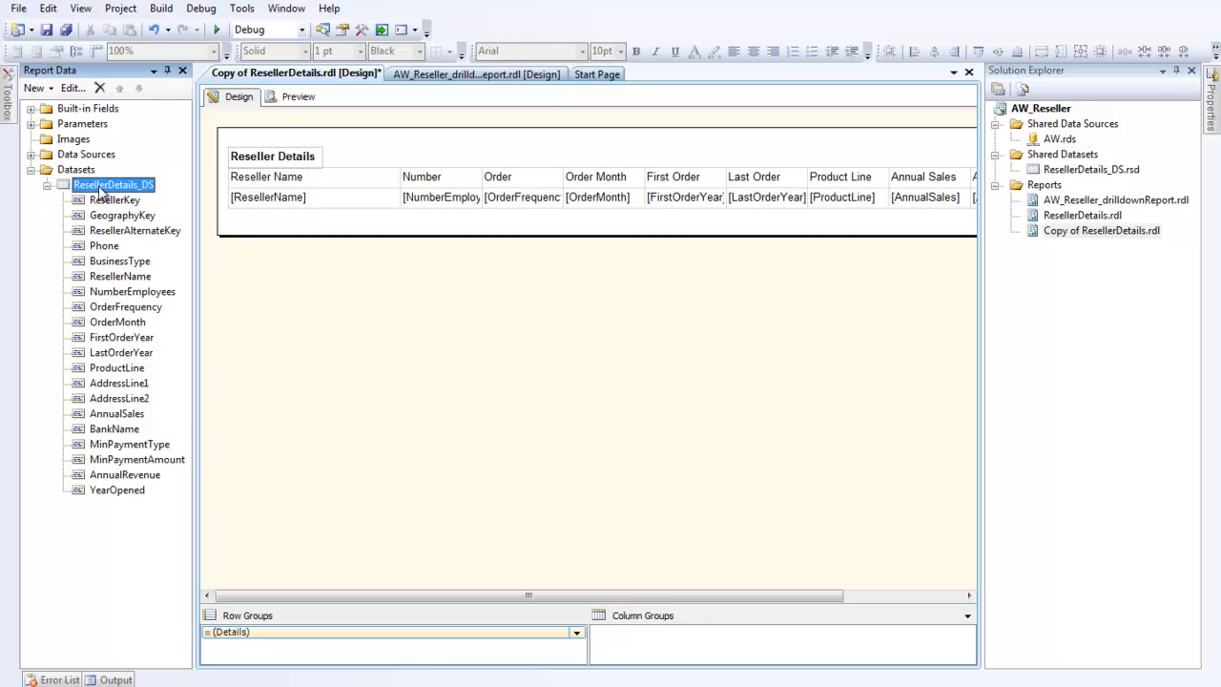
pyautogui.click(99, 88)
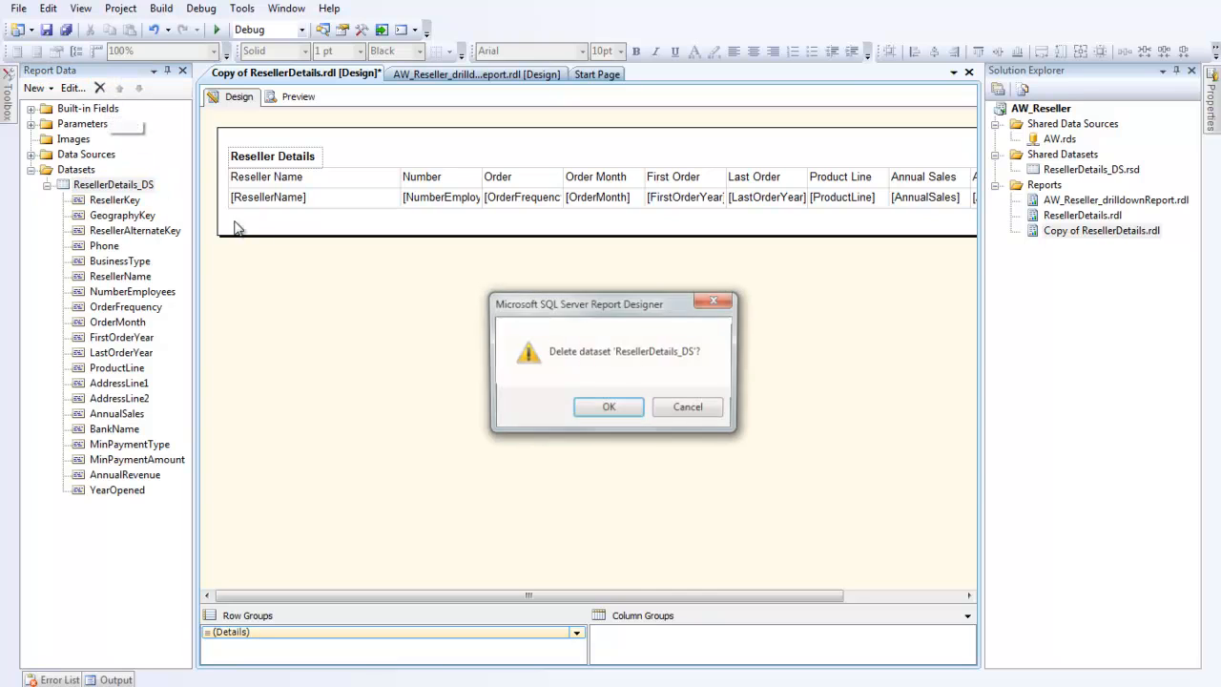
pyautogui.click(609, 408)
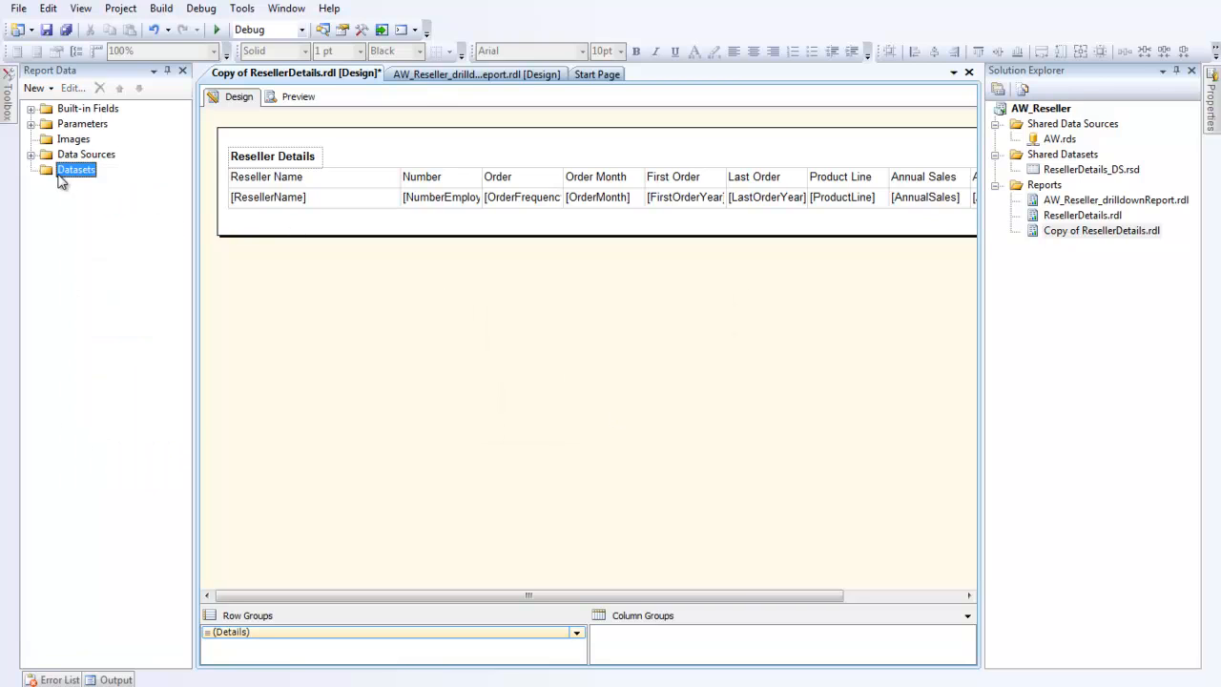
# Step: Try to convert the ResellerDetails_DS dataset in ResellerDetails.rdl to a shared dataset
pyautogui.doubleClick(1052, 218)
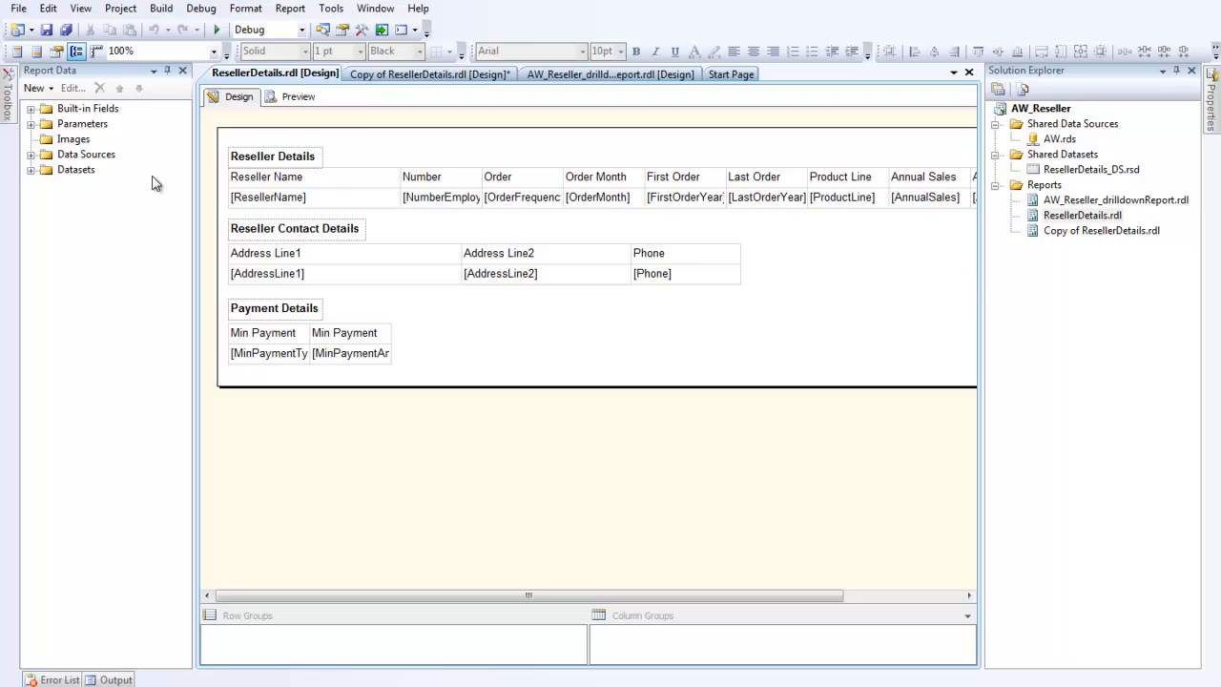
pyautogui.click(30, 169)
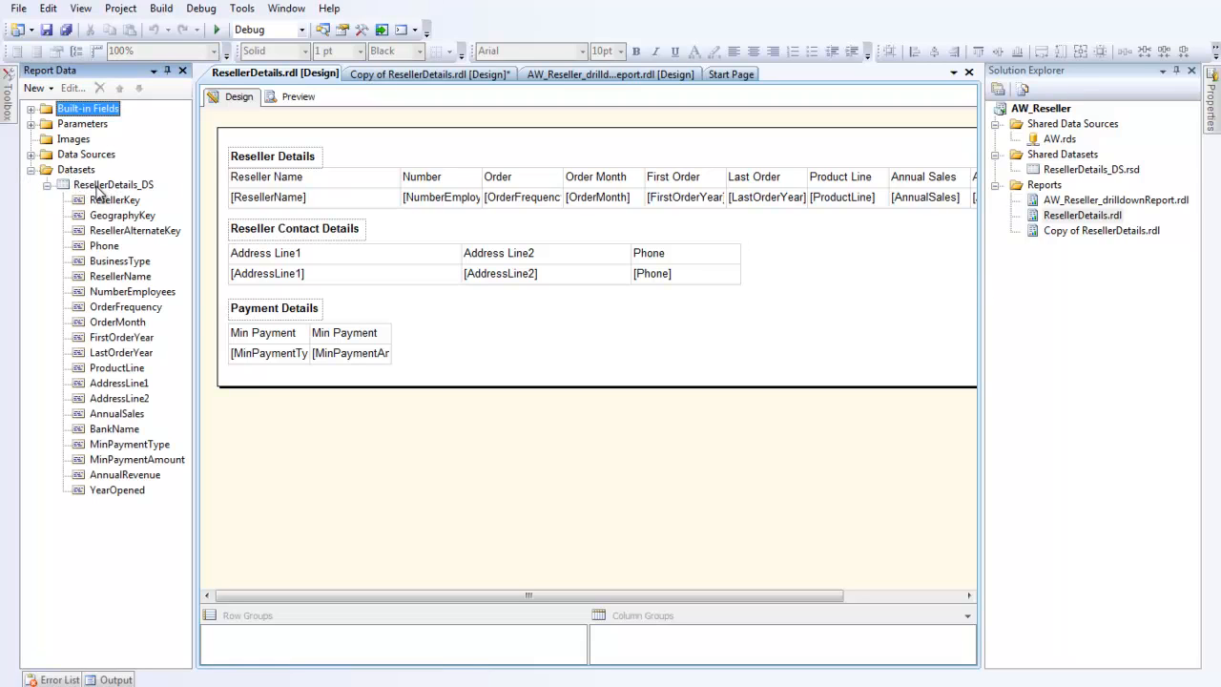
pyautogui.rightClick(95, 186)
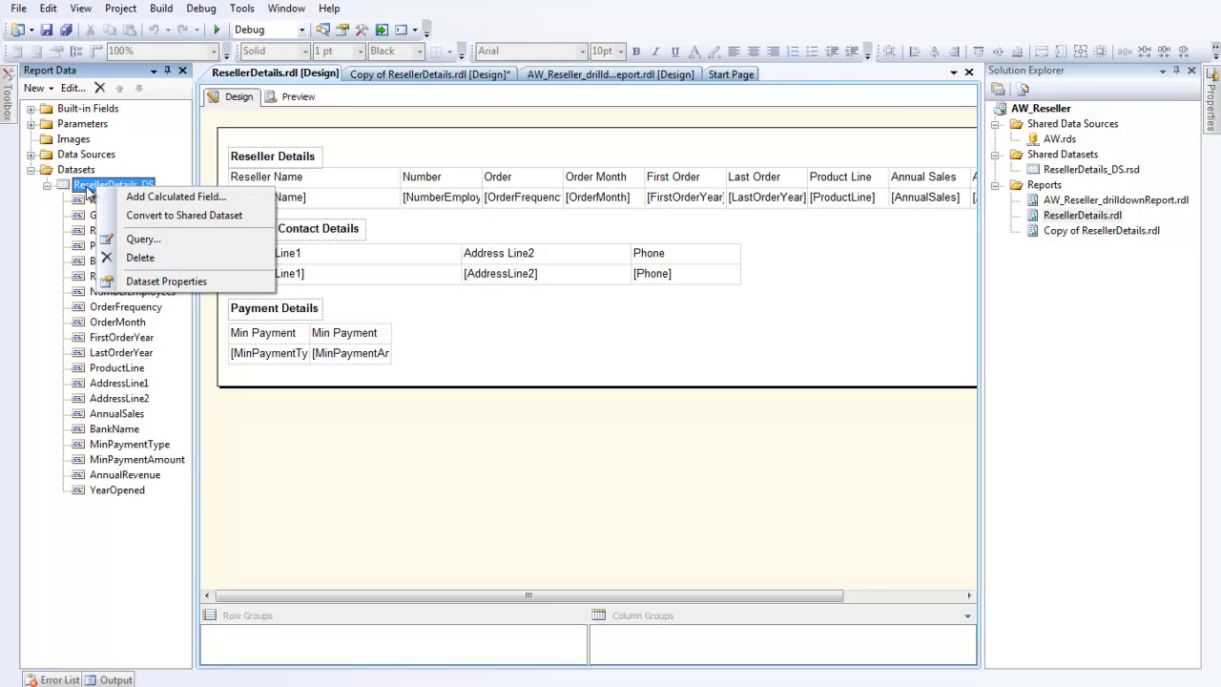
pyautogui.click(161, 220)
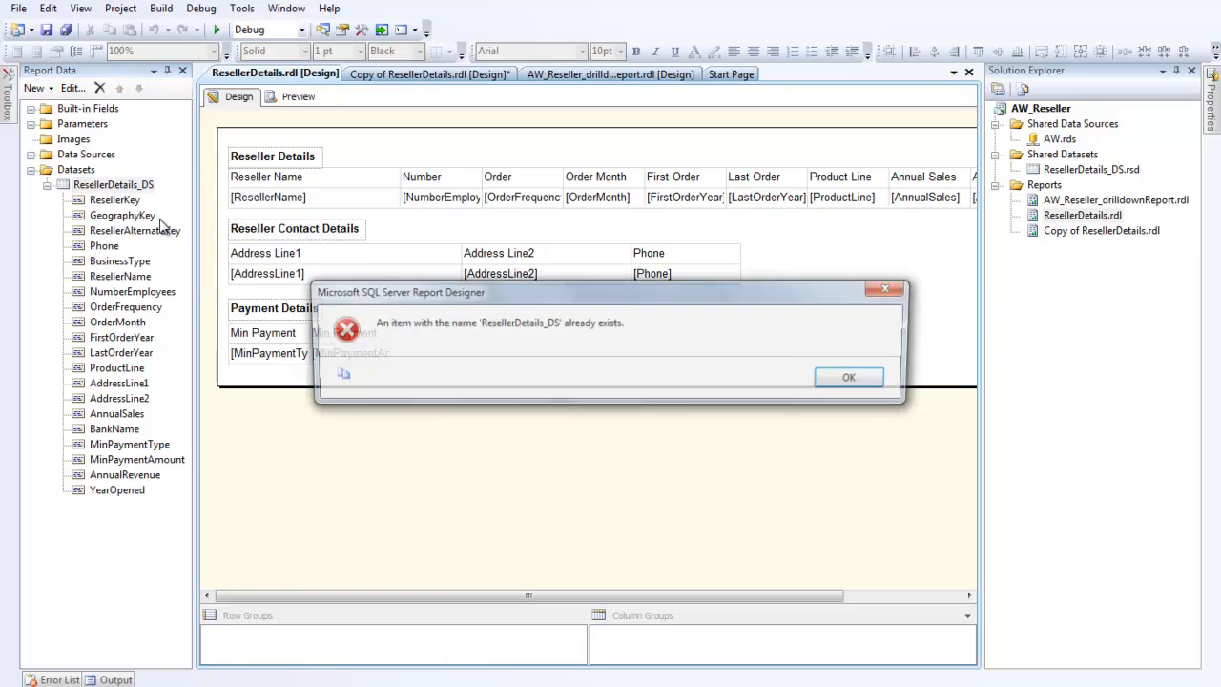
pyautogui.click(853, 380)
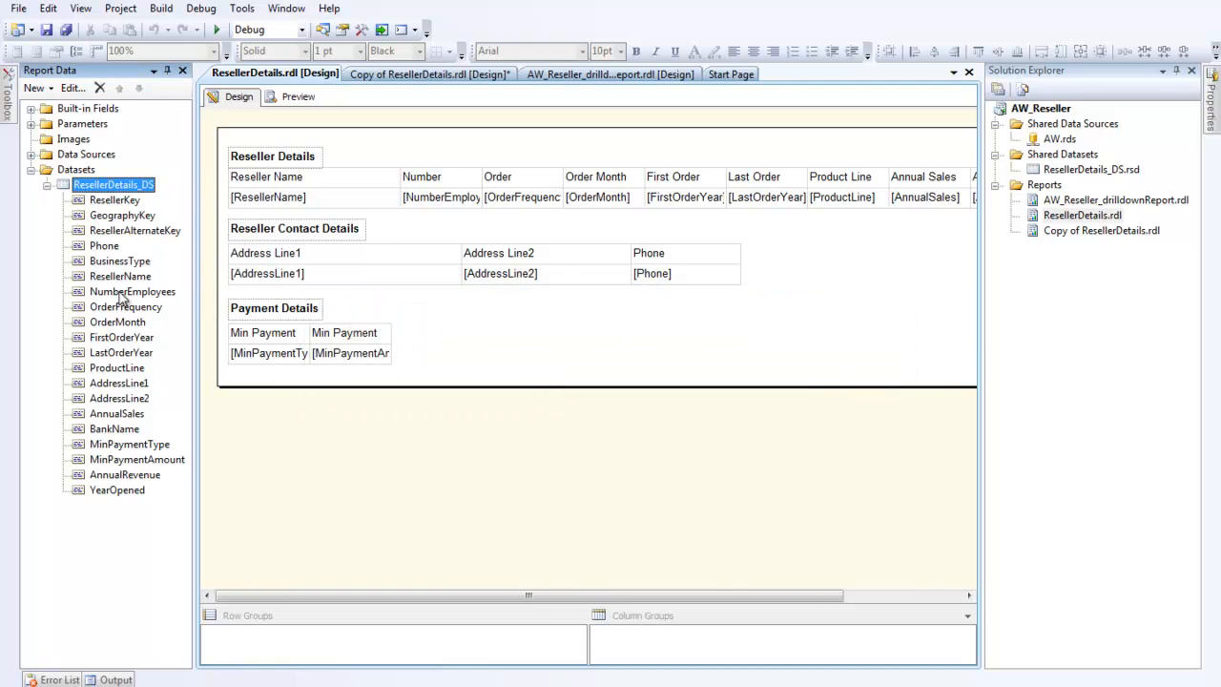
pyautogui.click(47, 185)
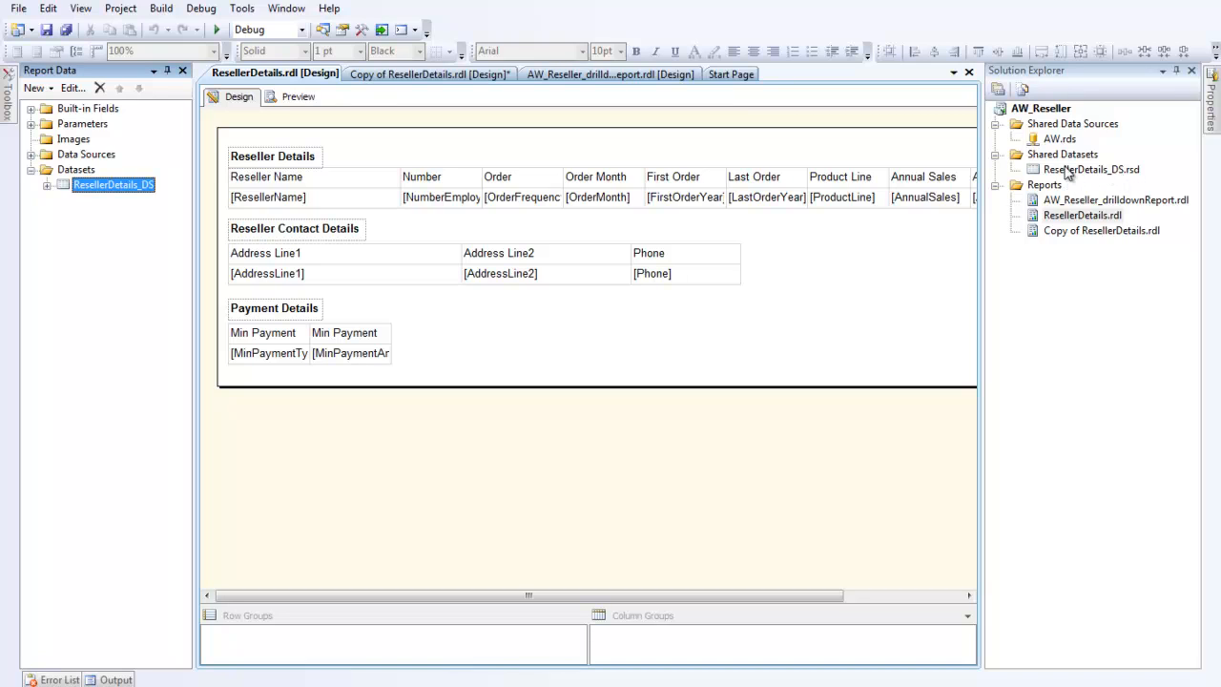
# Step: Add a dataset named ResellerDetails_DS to the copied report, based on the ResellerDetails_DS shared dataset
pyautogui.doubleClick(1053, 234)
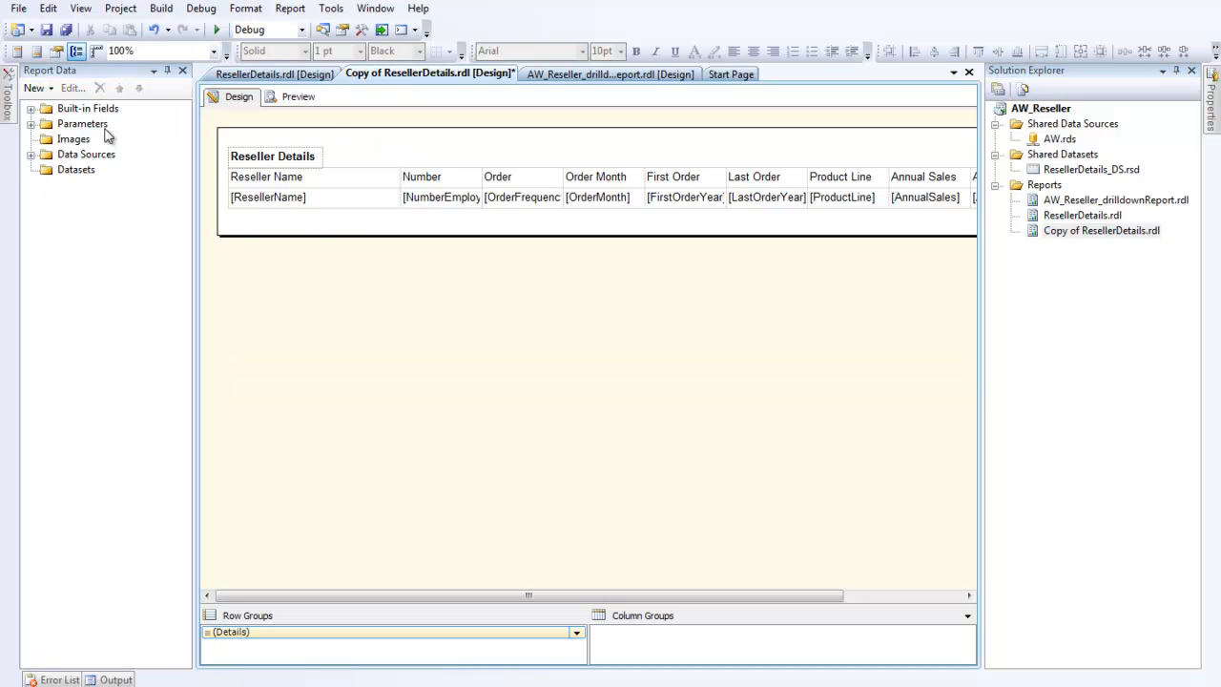
pyautogui.rightClick(65, 171)
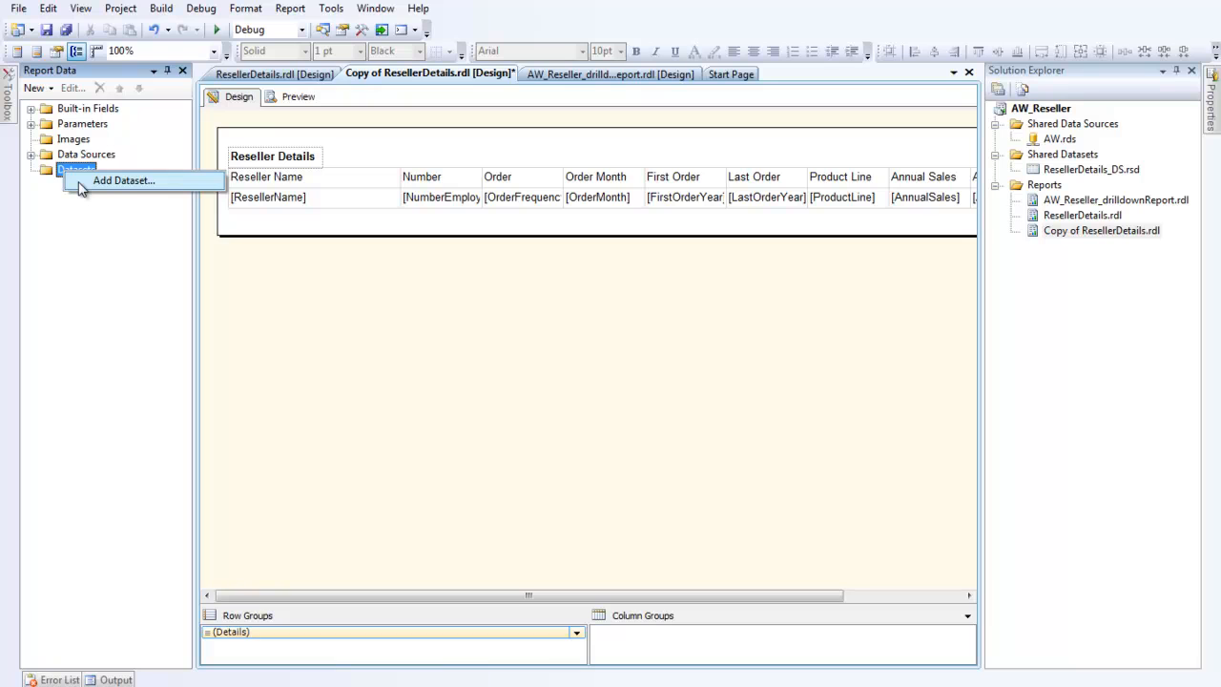
pyautogui.click(82, 184)
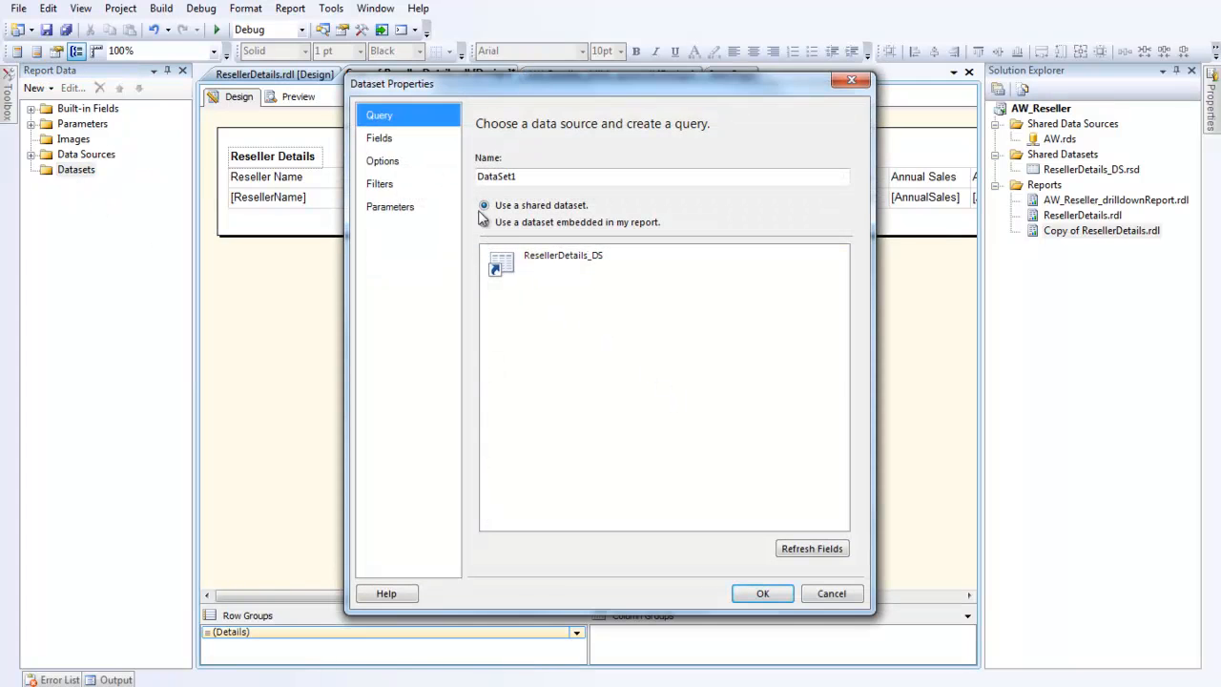
pyautogui.click(566, 267)
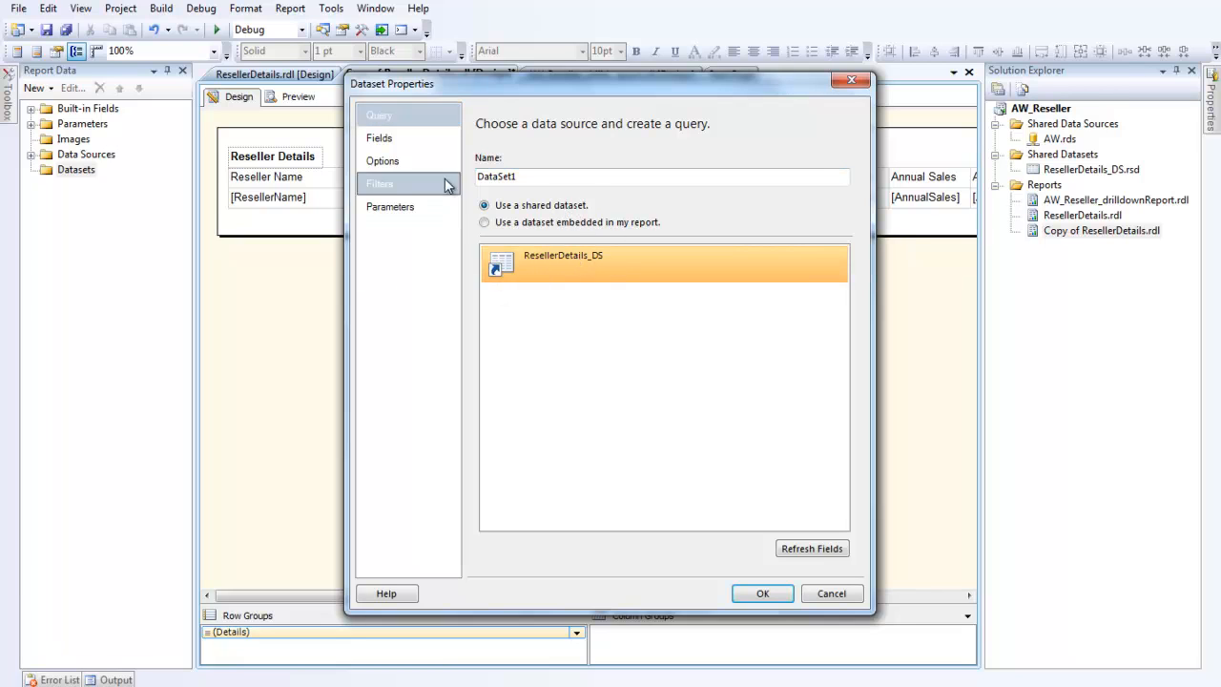
pyautogui.moveTo(524, 183); pyautogui.dragTo(423, 169)
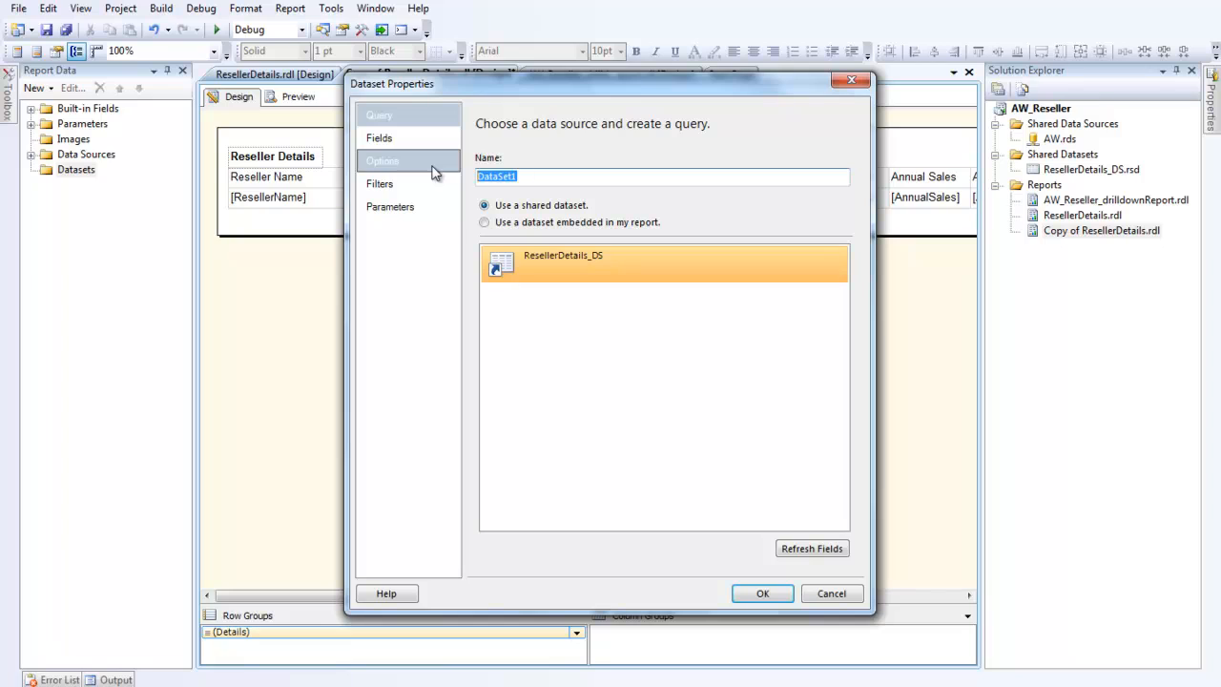
pyautogui.press('BackSpace')
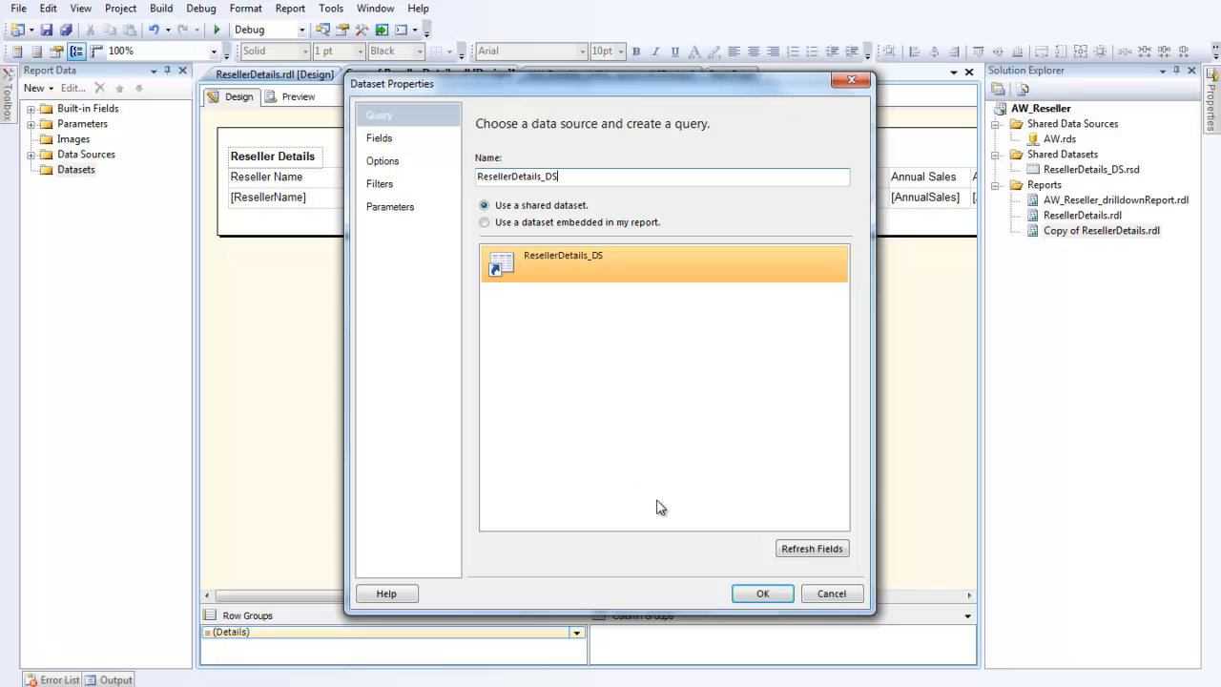
pyautogui.click(782, 594)
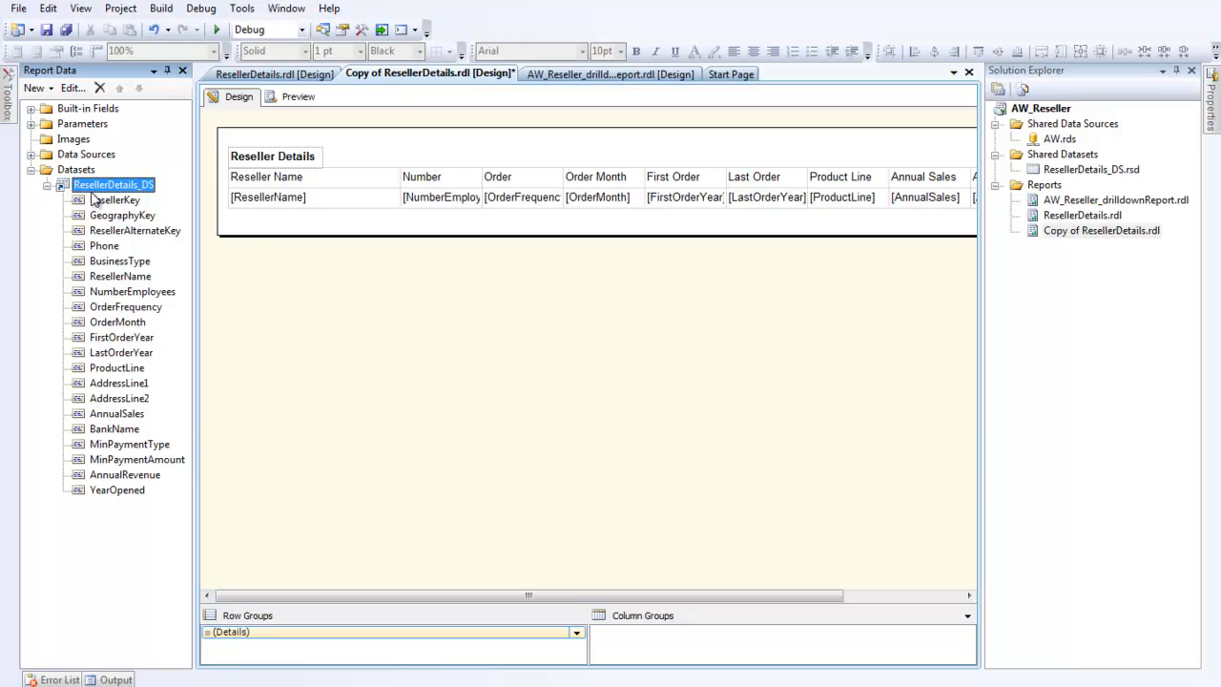
# Step: Preview the copied report with the Reseller Name parameter set to Jumbo Bikes
pyautogui.click(294, 97)
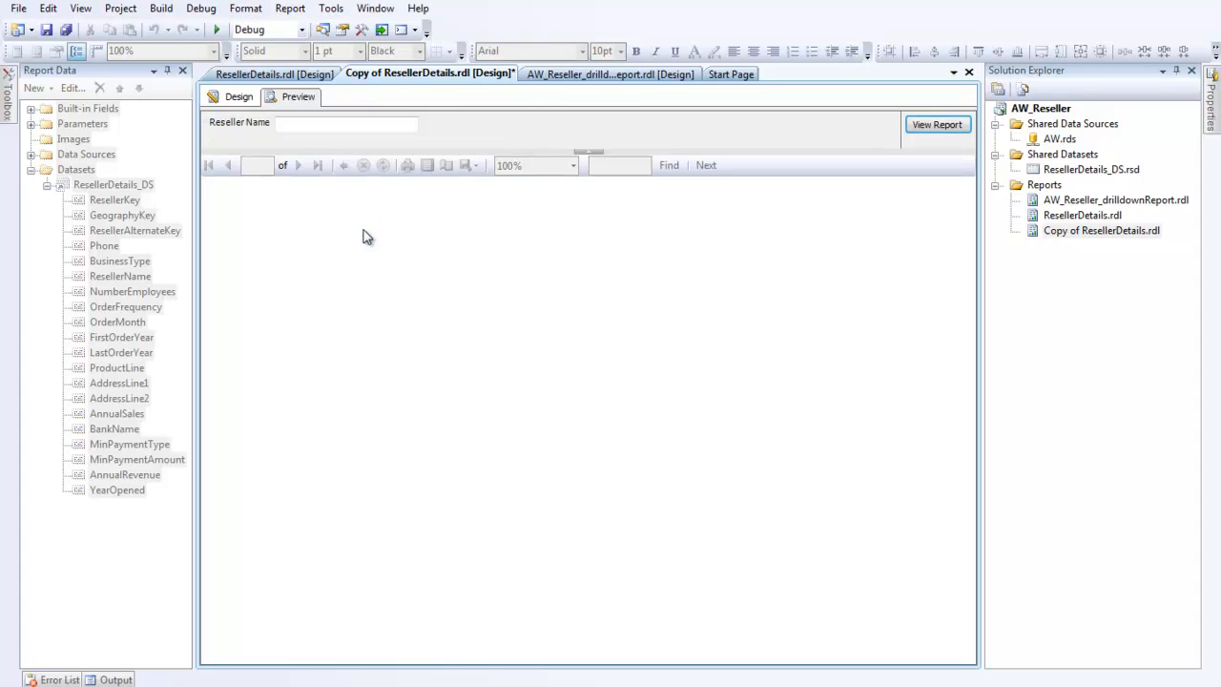
pyautogui.click(311, 129)
pyautogui.write('Jumbo Bikes')
pyautogui.press('Return')
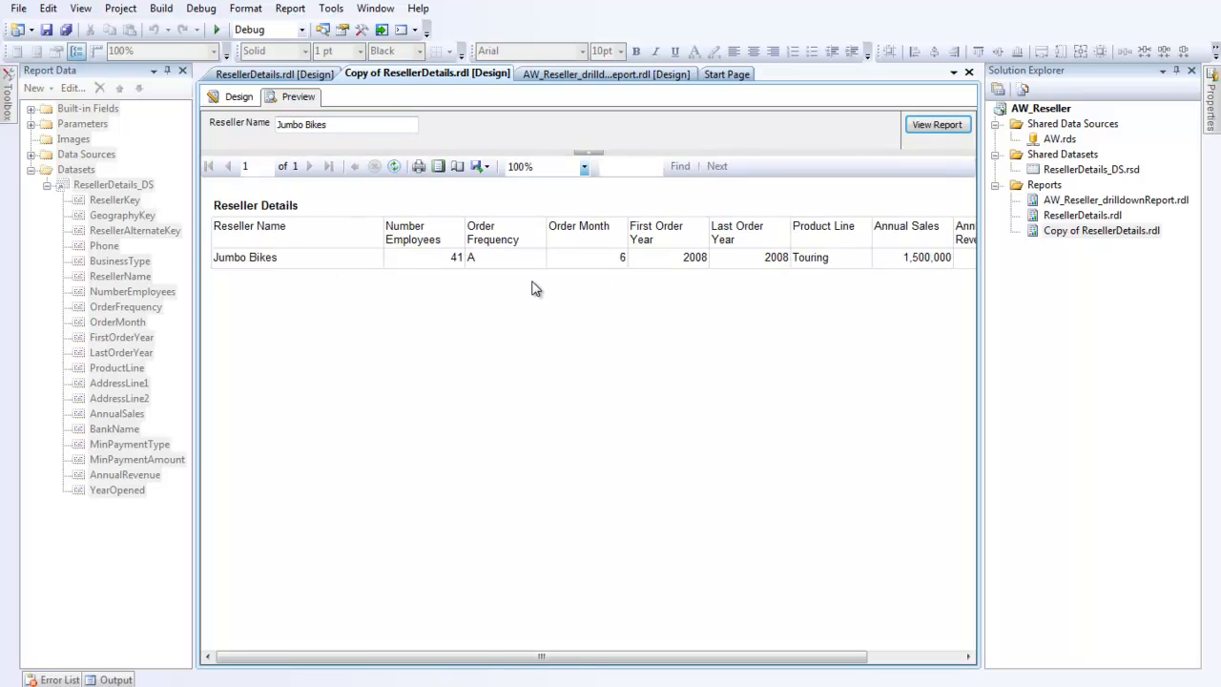
# Step: Inspect the properties of the copied report's ResellerDetails_DS dataset without changing them
pyautogui.click(235, 98)
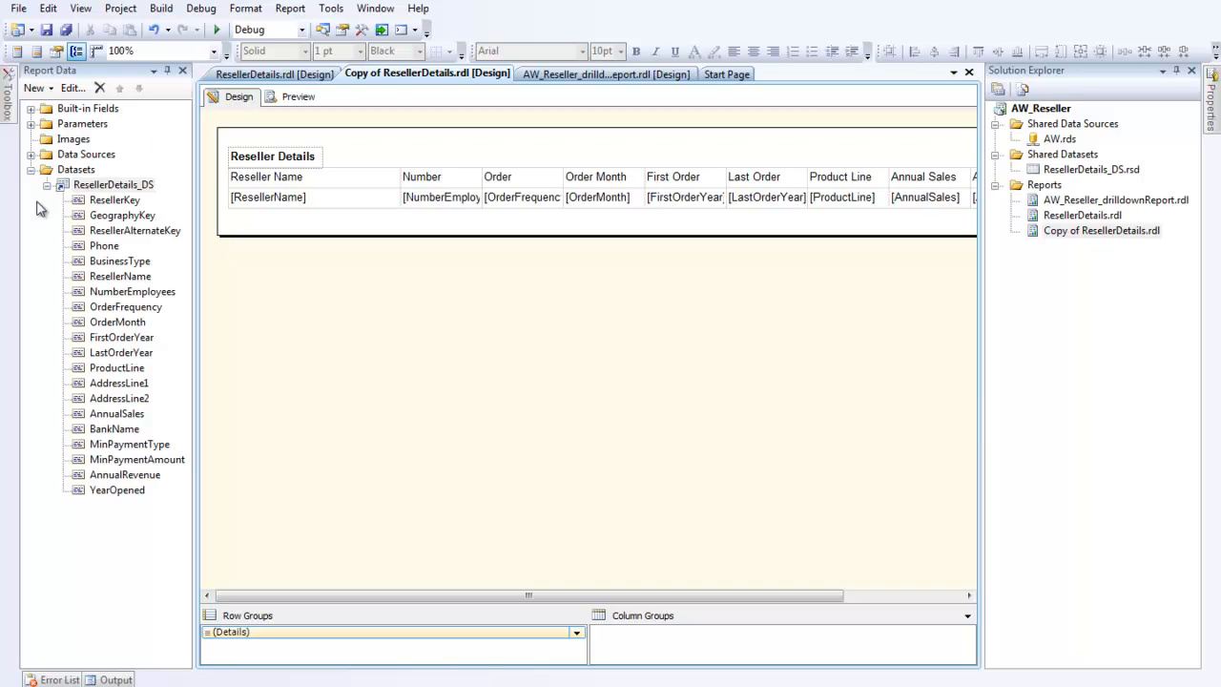
pyautogui.doubleClick(112, 186)
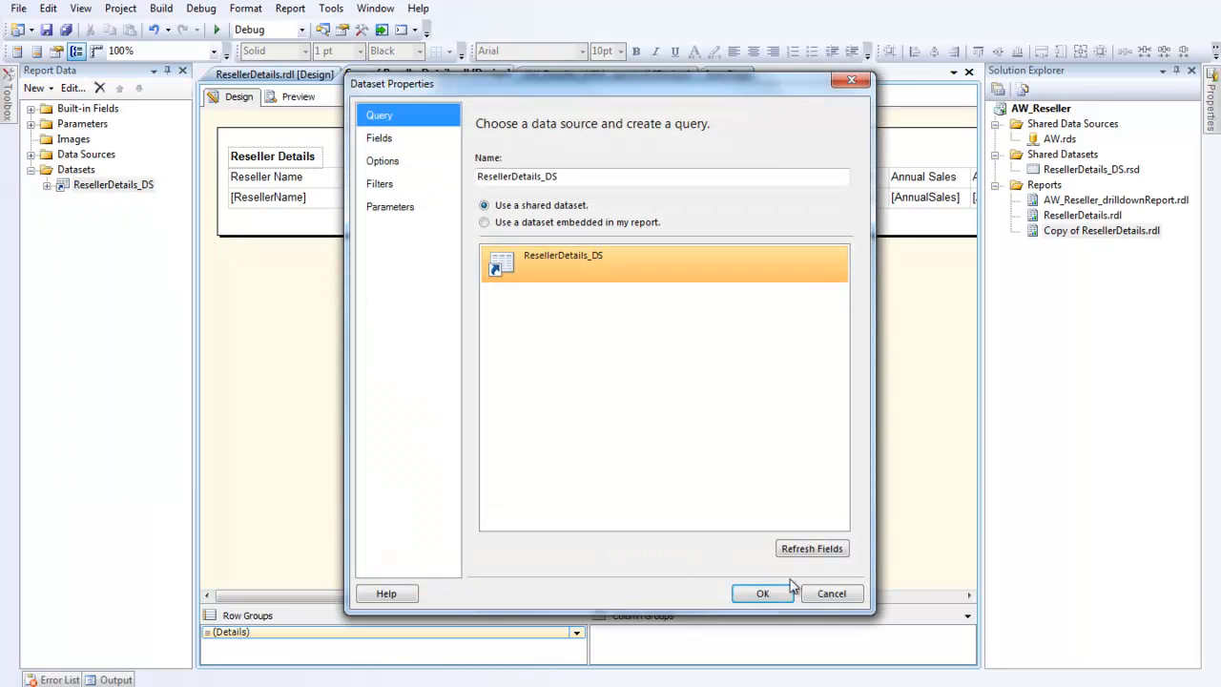
pyautogui.click(819, 599)
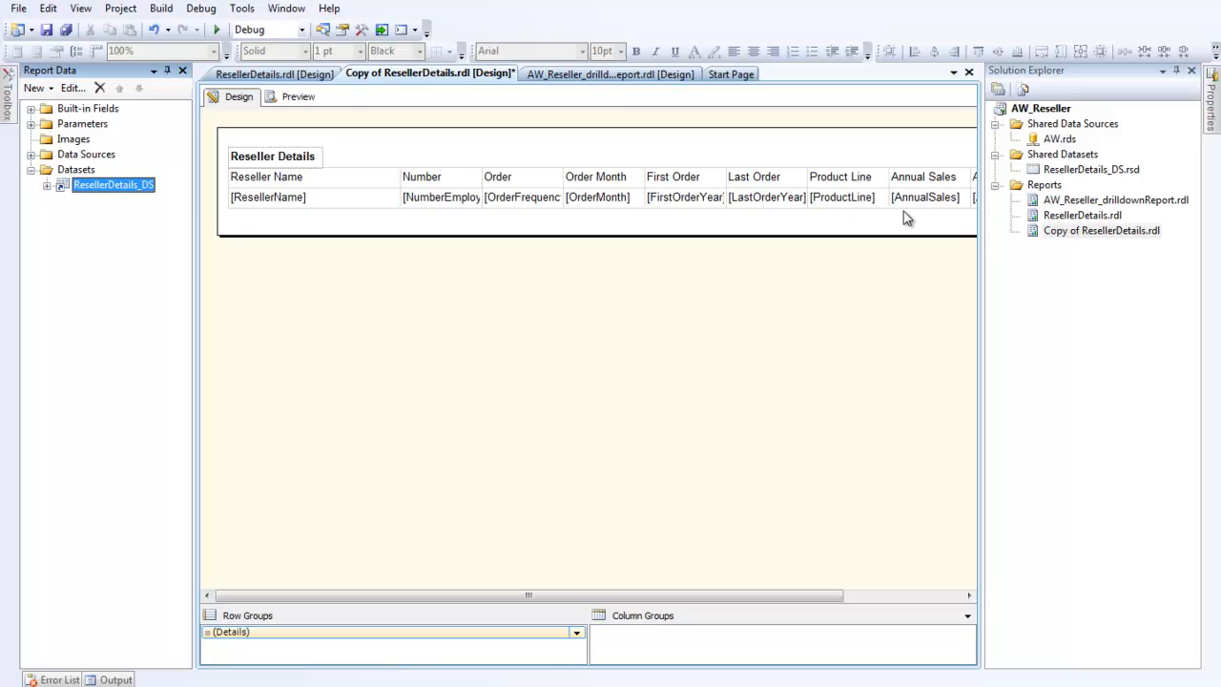
# Step: Delete the ResellerDetails_DS dataset from the copied report
pyautogui.click(99, 86)
pyautogui.click(625, 409)
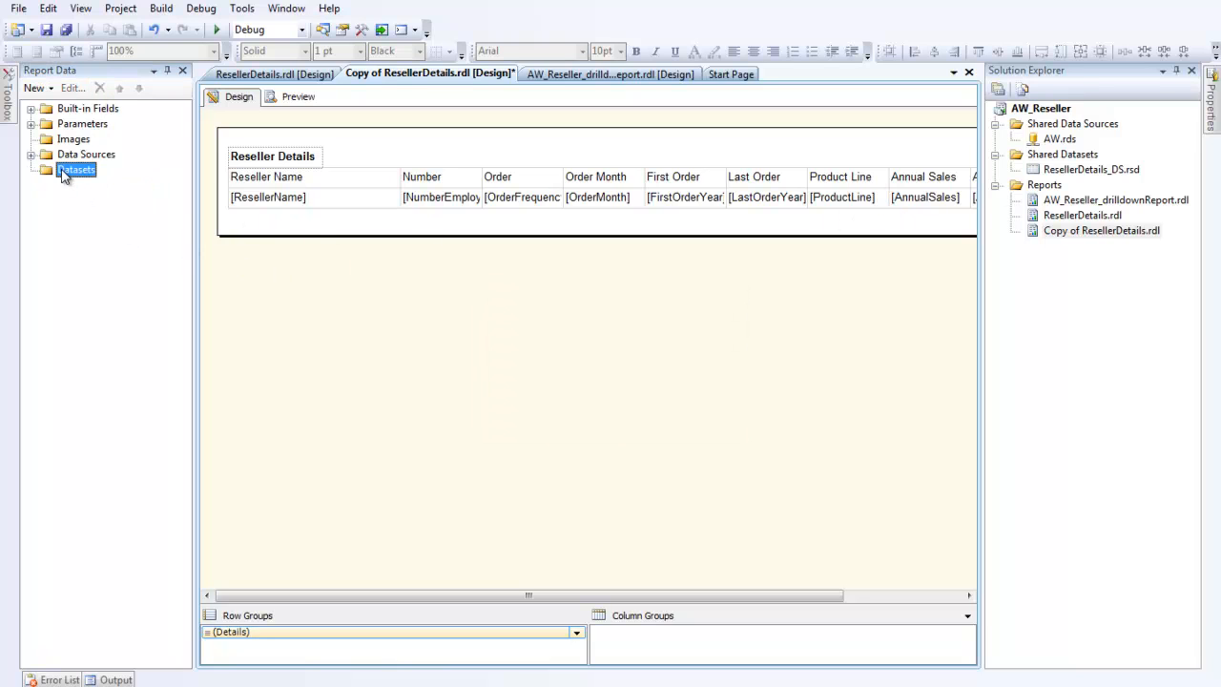
# Step: Copy the query text of the ResellerDetails_DS dataset in ResellerDetails.rdl without changing the dataset
pyautogui.click(310, 76)
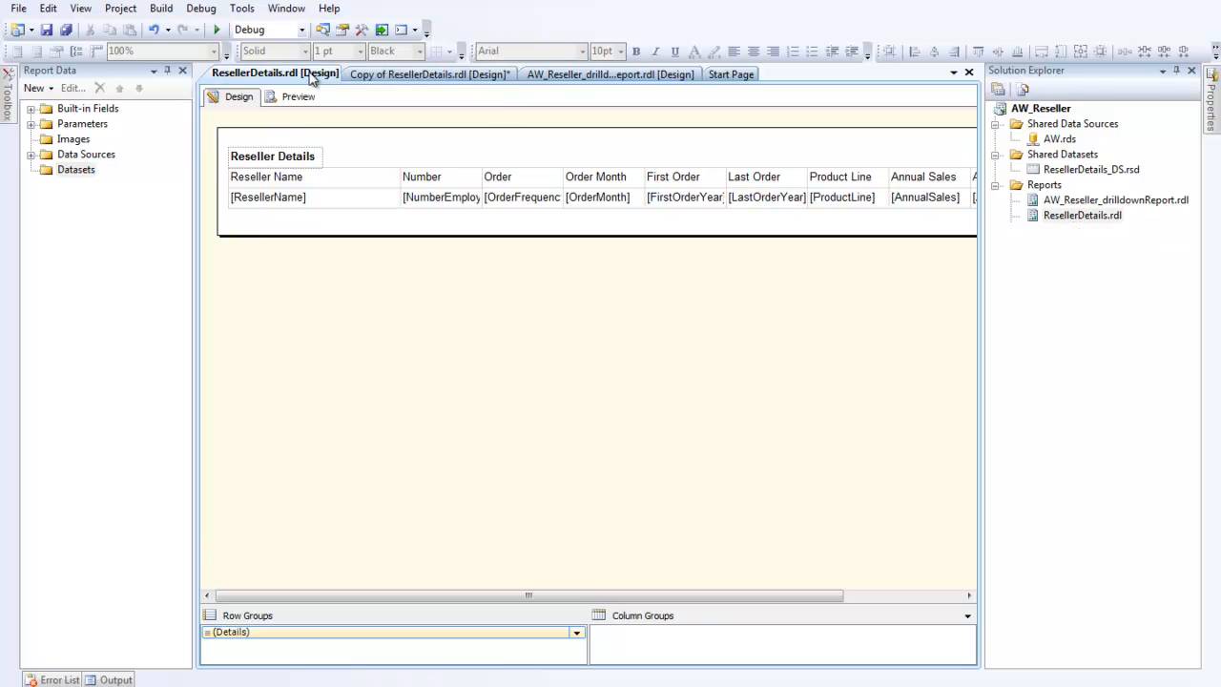
pyautogui.doubleClick(64, 171)
pyautogui.doubleClick(83, 188)
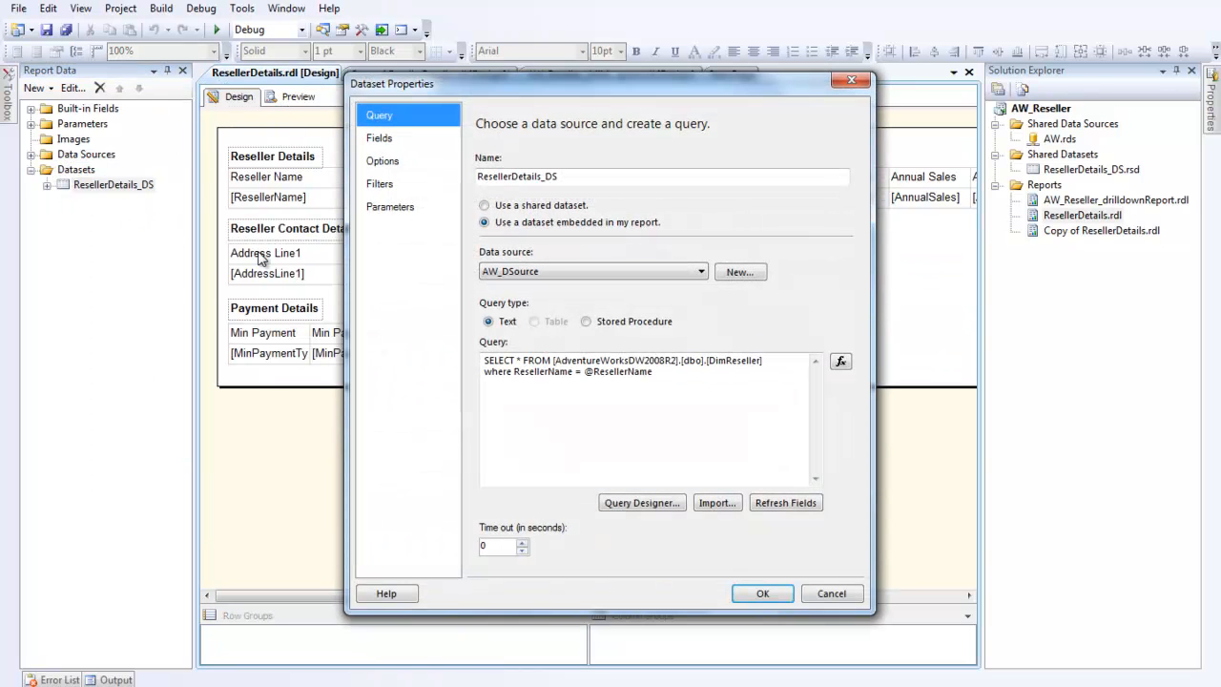
pyautogui.moveTo(704, 373); pyautogui.dragTo(469, 368)
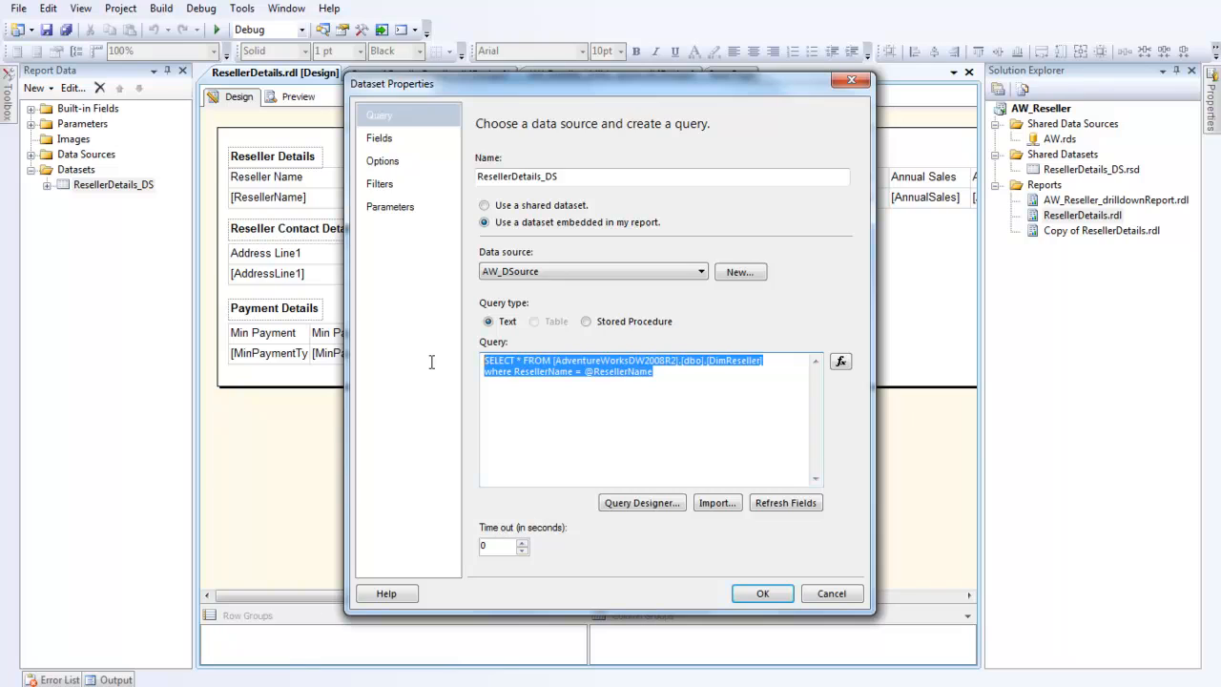
pyautogui.click(639, 431)
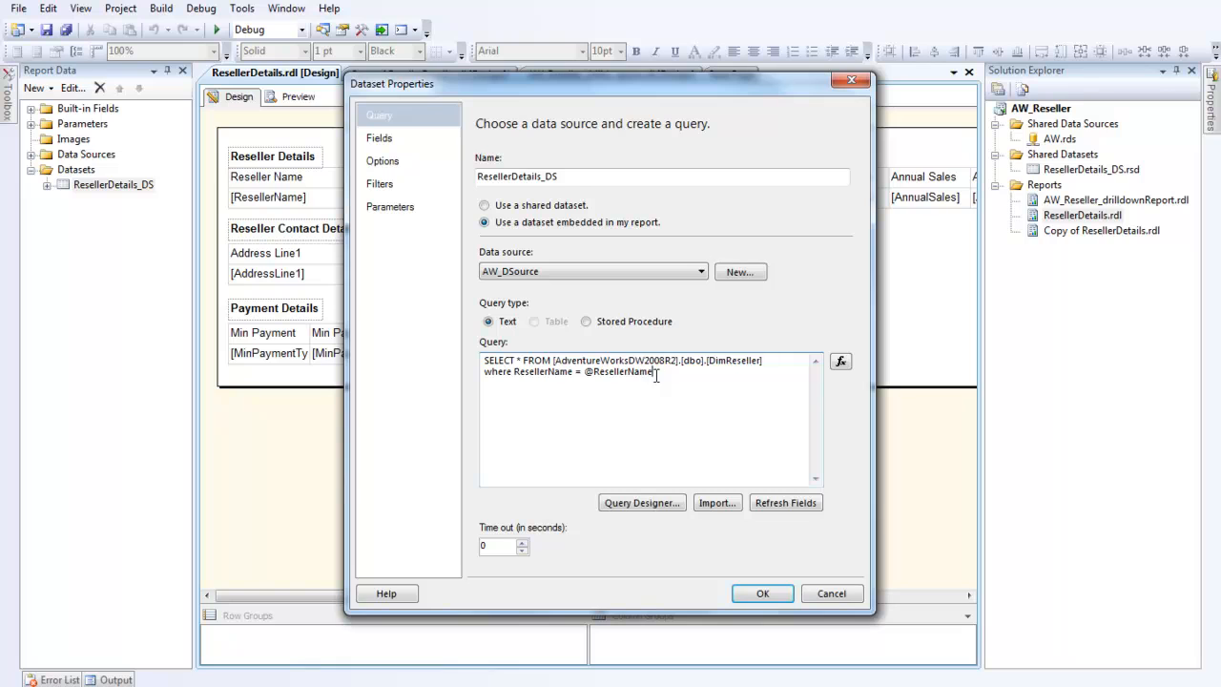
pyautogui.moveTo(665, 371); pyautogui.dragTo(447, 375)
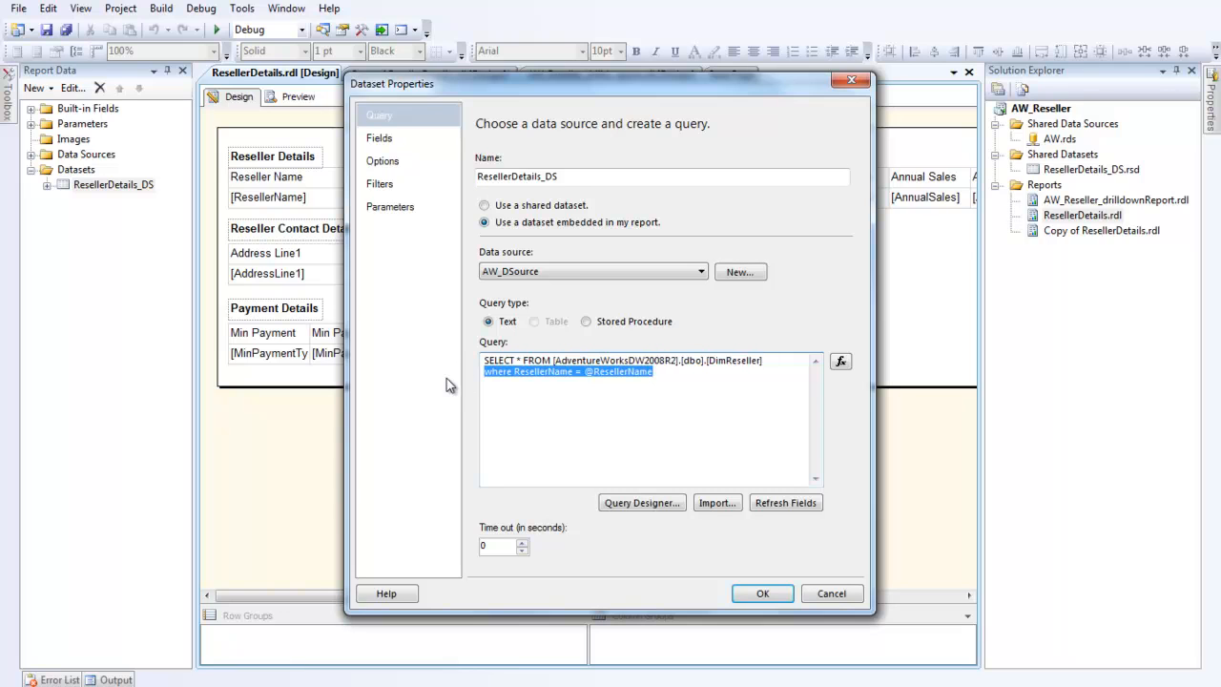
pyautogui.click(831, 592)
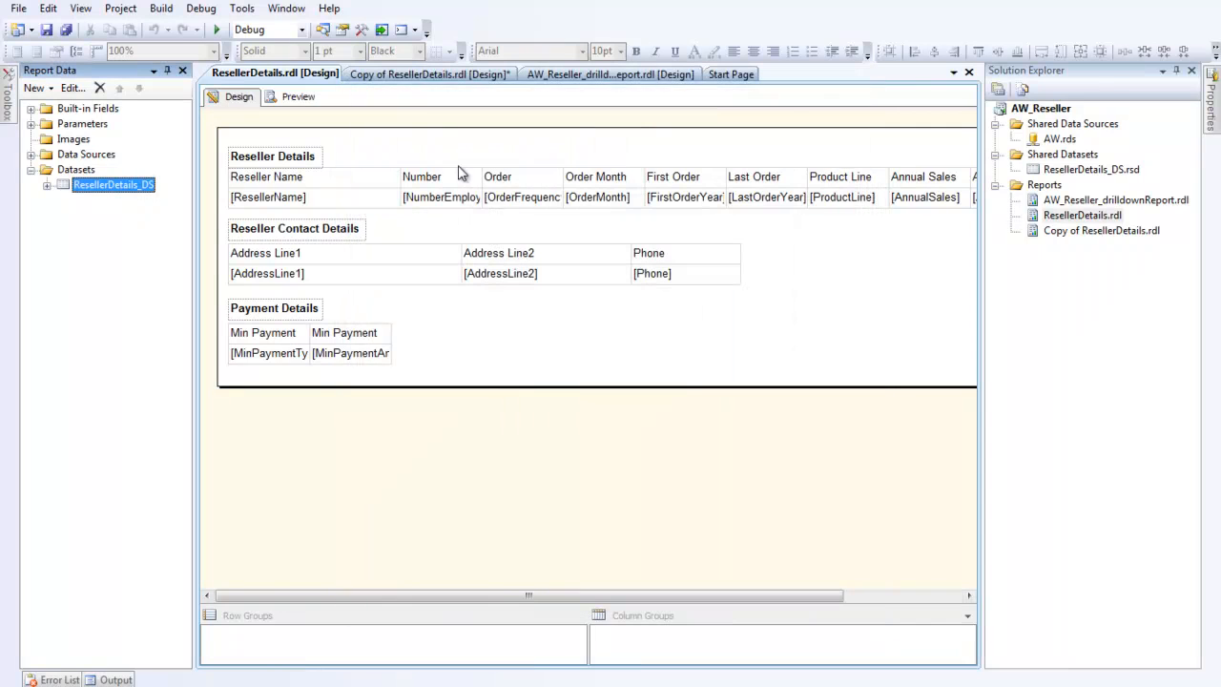
# Step: Add a dataset named ResellerDetails_DS to the copied report, embedded in the report and using the AW_DSource data source
pyautogui.click(420, 75)
pyautogui.rightClick(85, 170)
pyautogui.press('Escape')
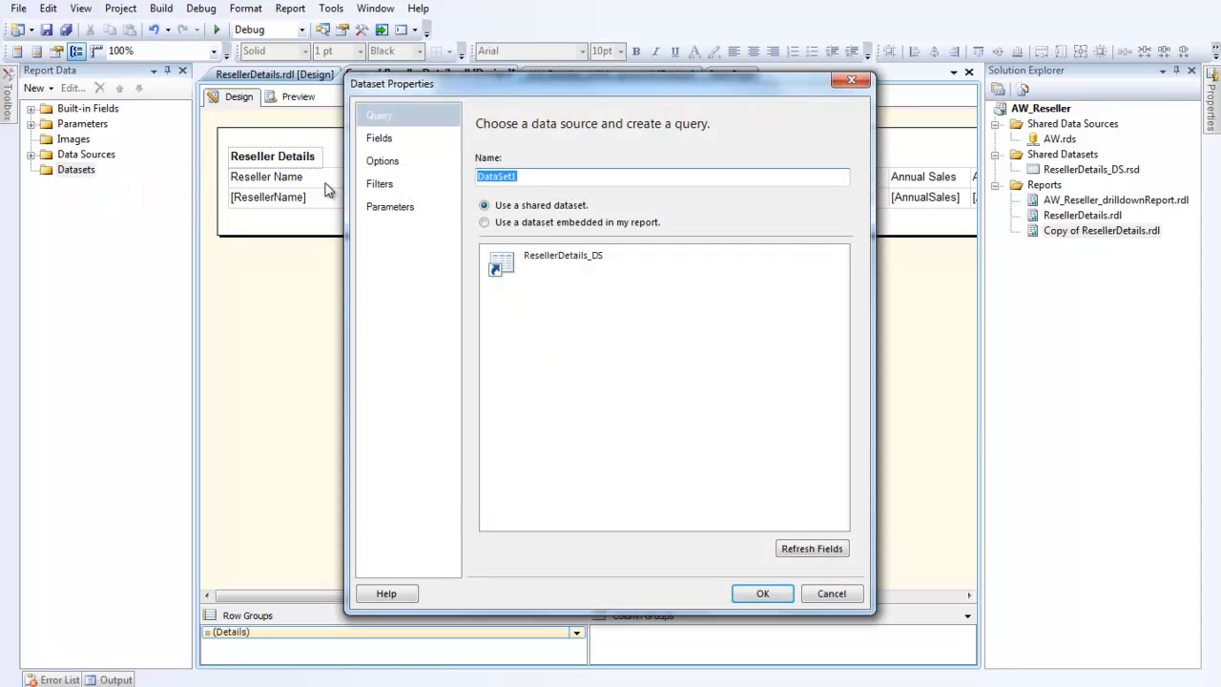
pyautogui.write('ResellerDetails_D')
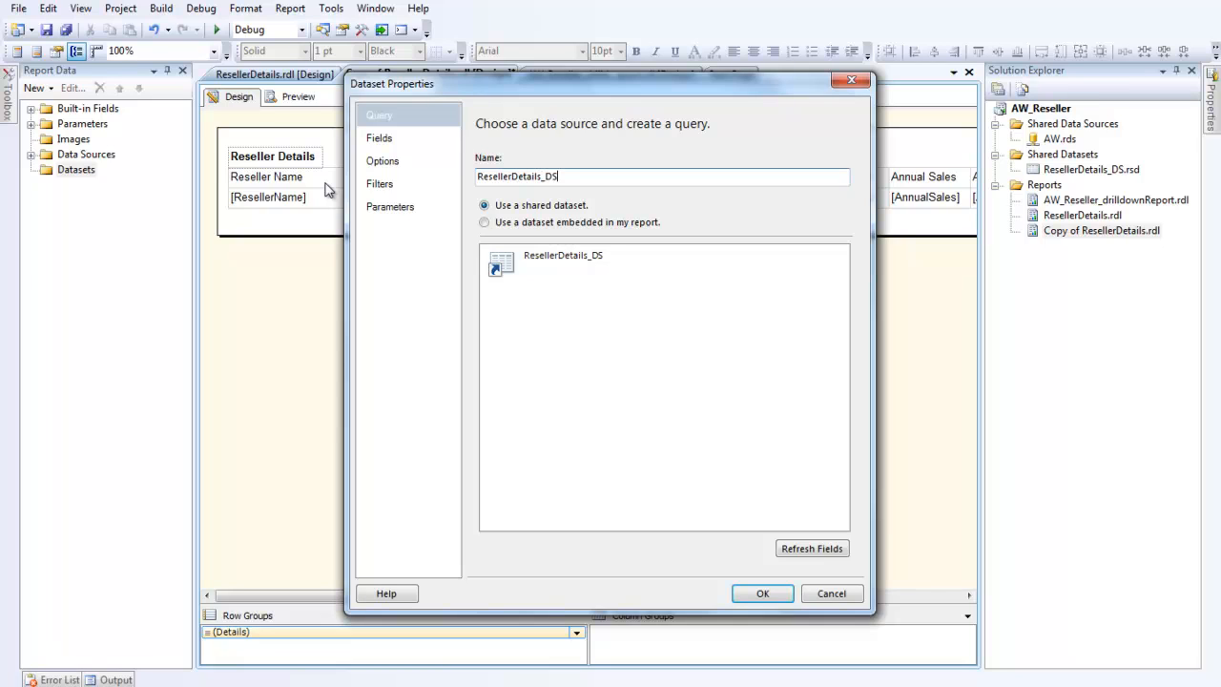
pyautogui.click(511, 224)
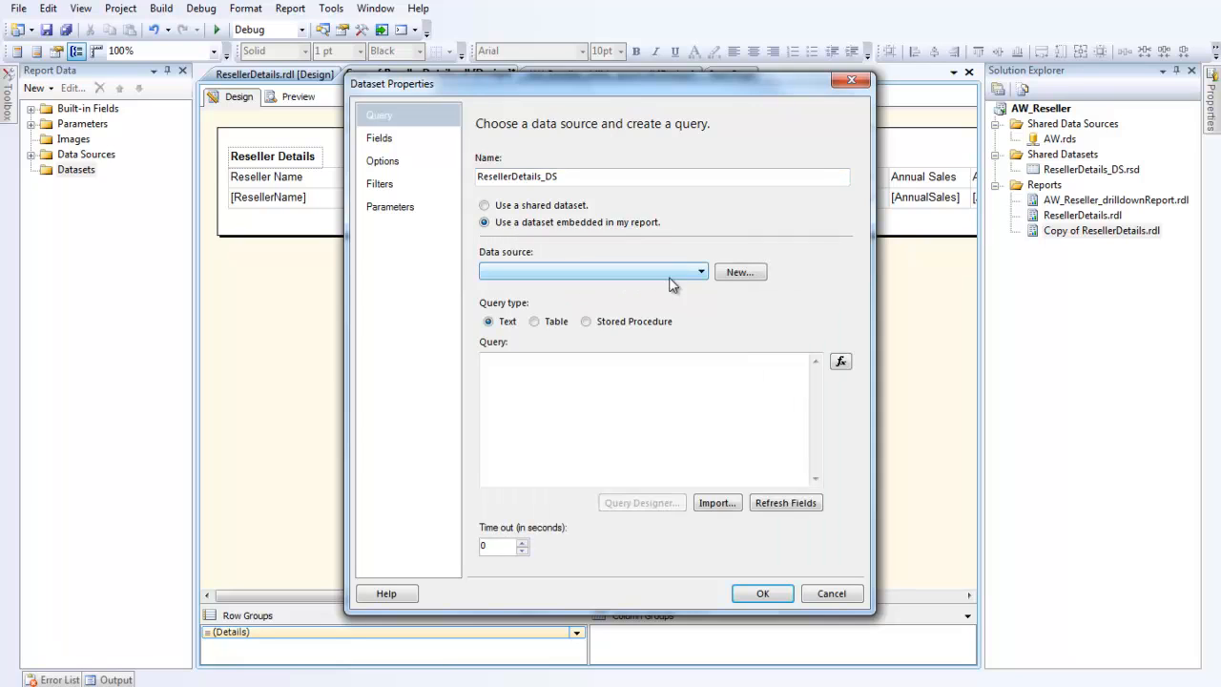
pyautogui.click(702, 271)
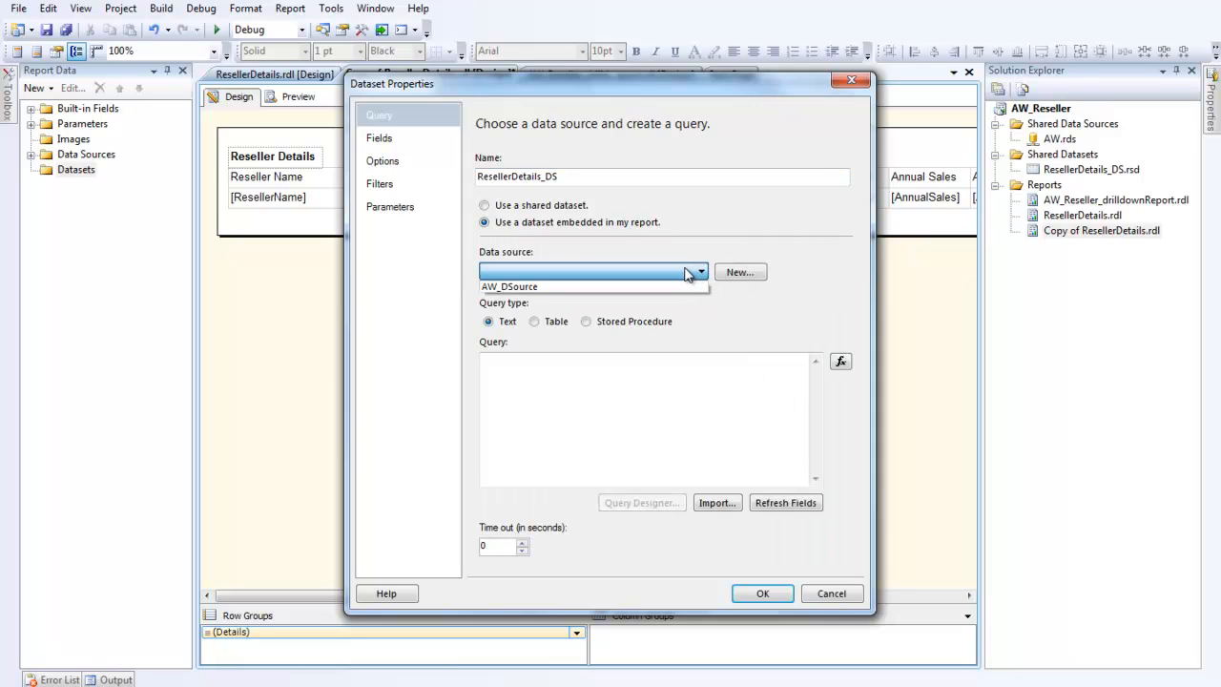
pyautogui.click(678, 287)
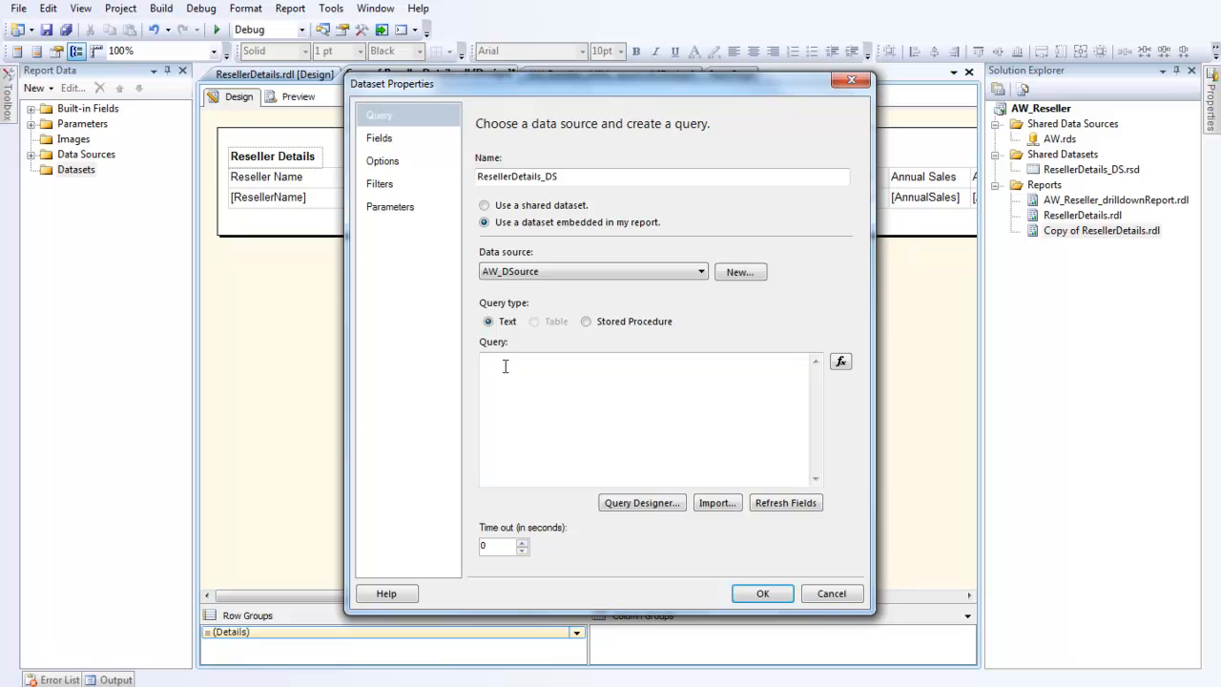
pyautogui.click(505, 366)
pyautogui.write('SELECT * FROM [AdventureWorksDW2008R2].[dbo].[DimReseller] where ResellerName = @ResellerName')
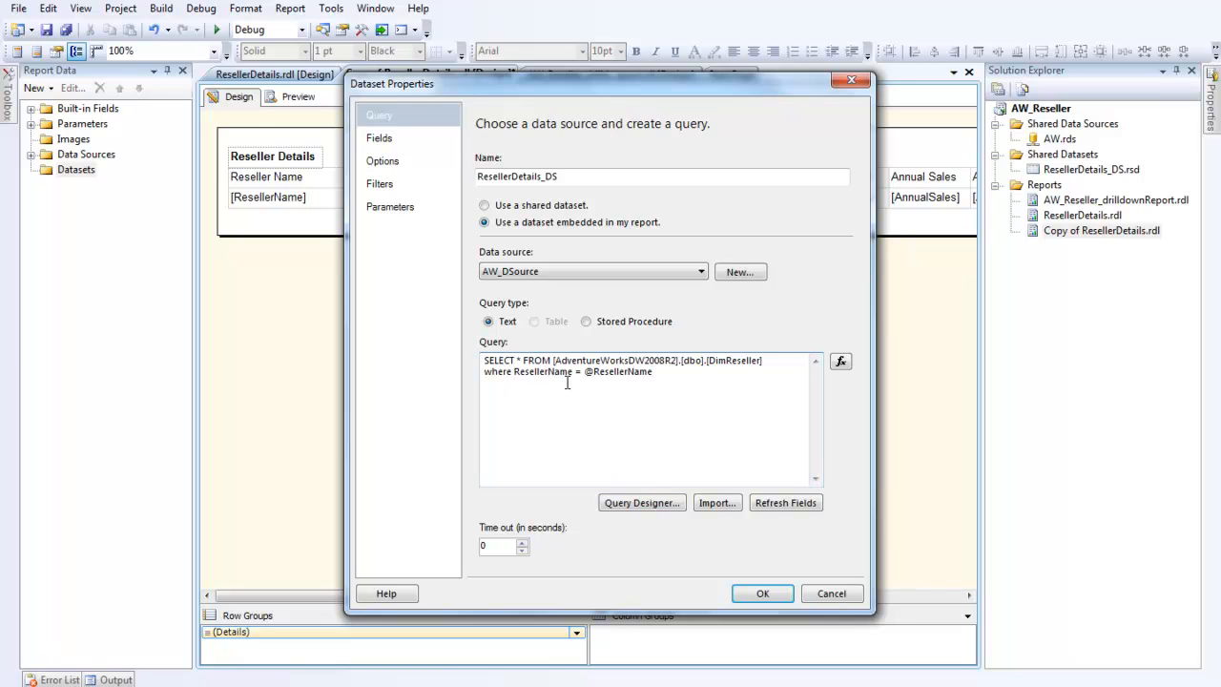
pyautogui.moveTo(666, 371); pyautogui.dragTo(463, 371)
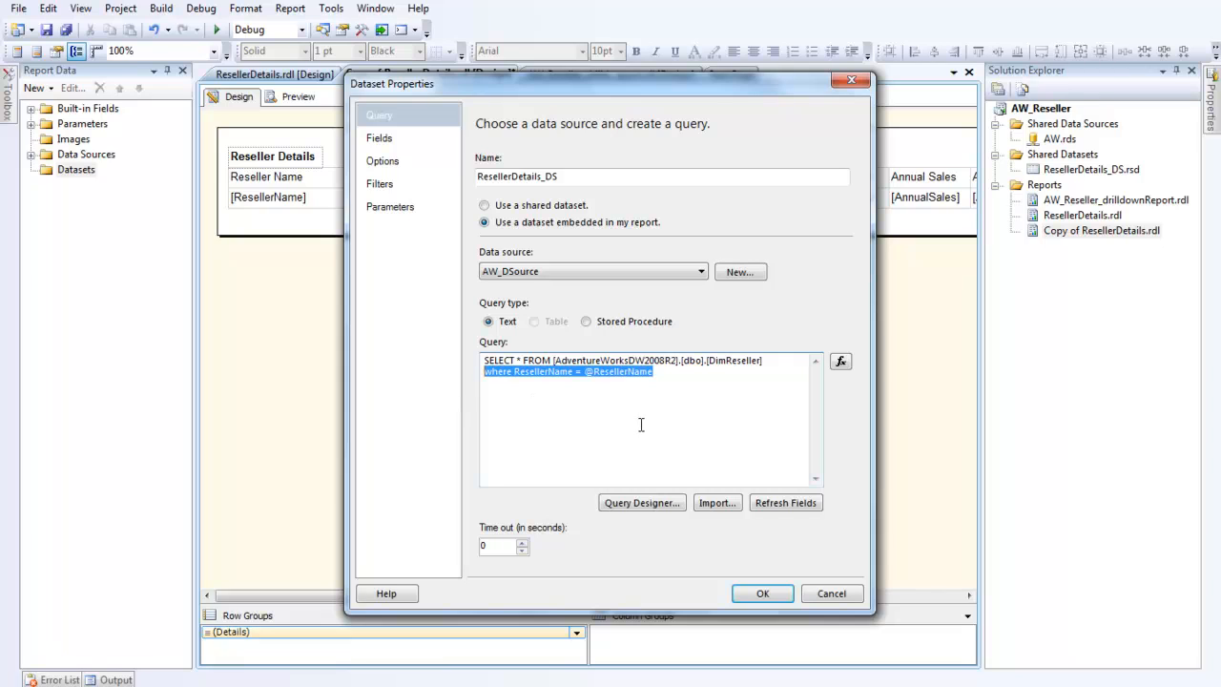
pyautogui.press('Delete')
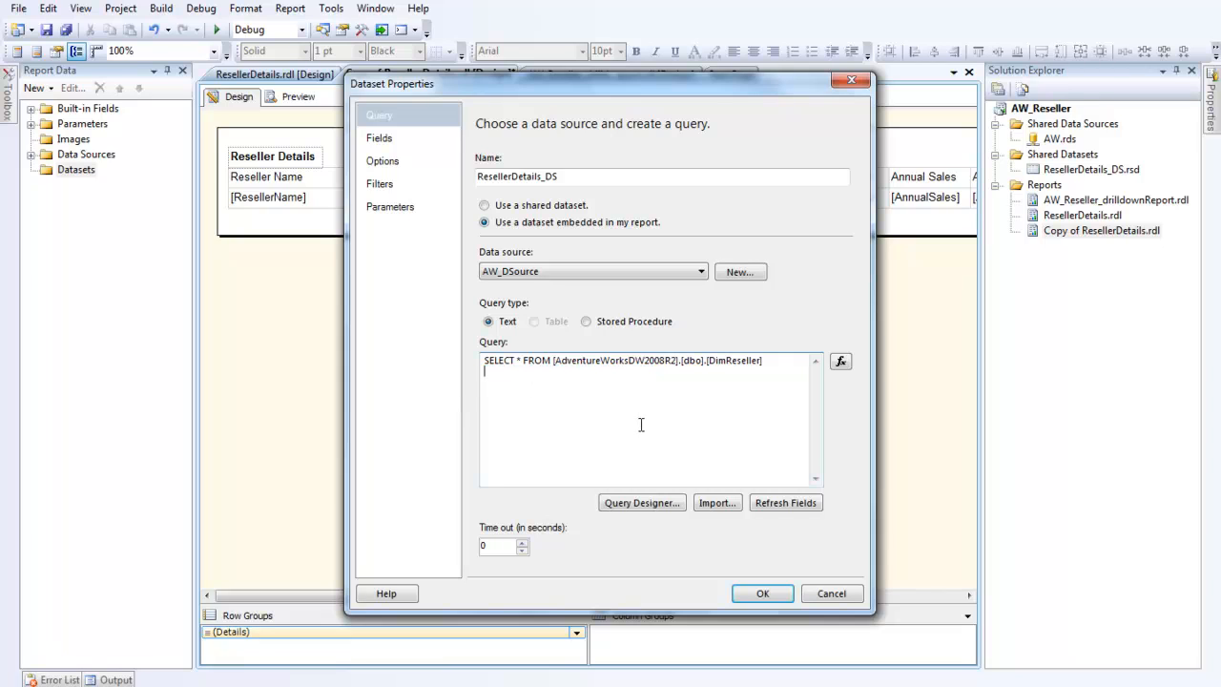
pyautogui.click(760, 593)
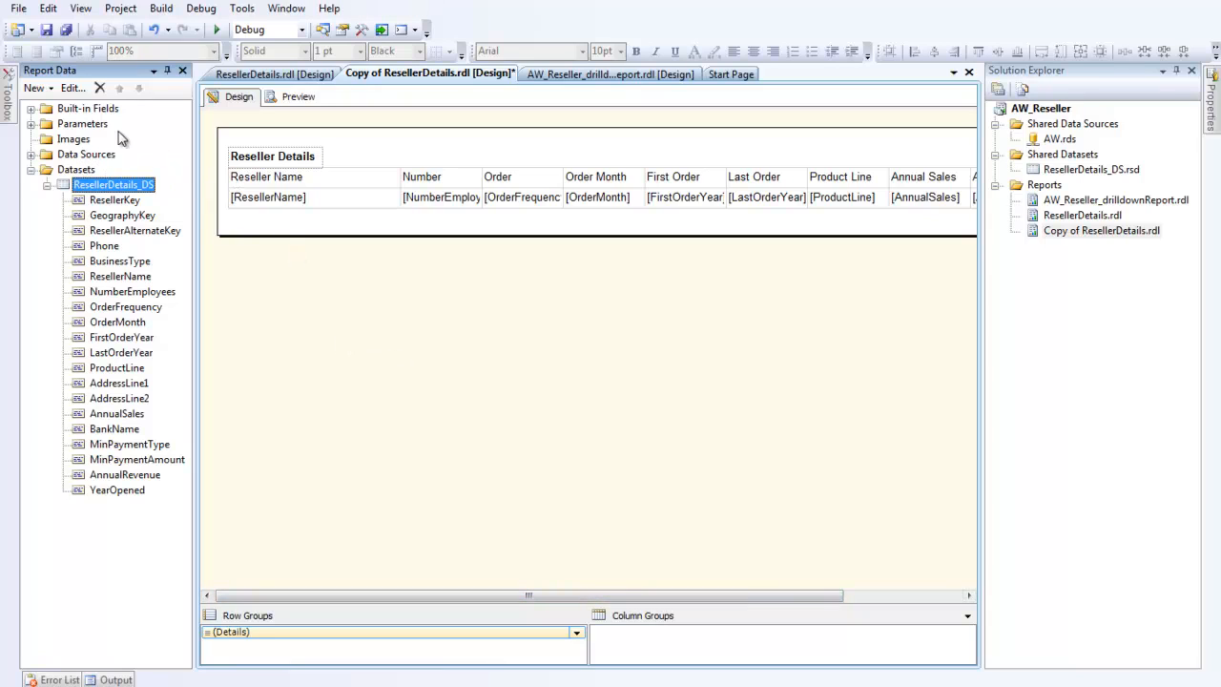
# Step: Open the ResellerName parameter's properties and allow multiple values
pyautogui.doubleClick(70, 126)
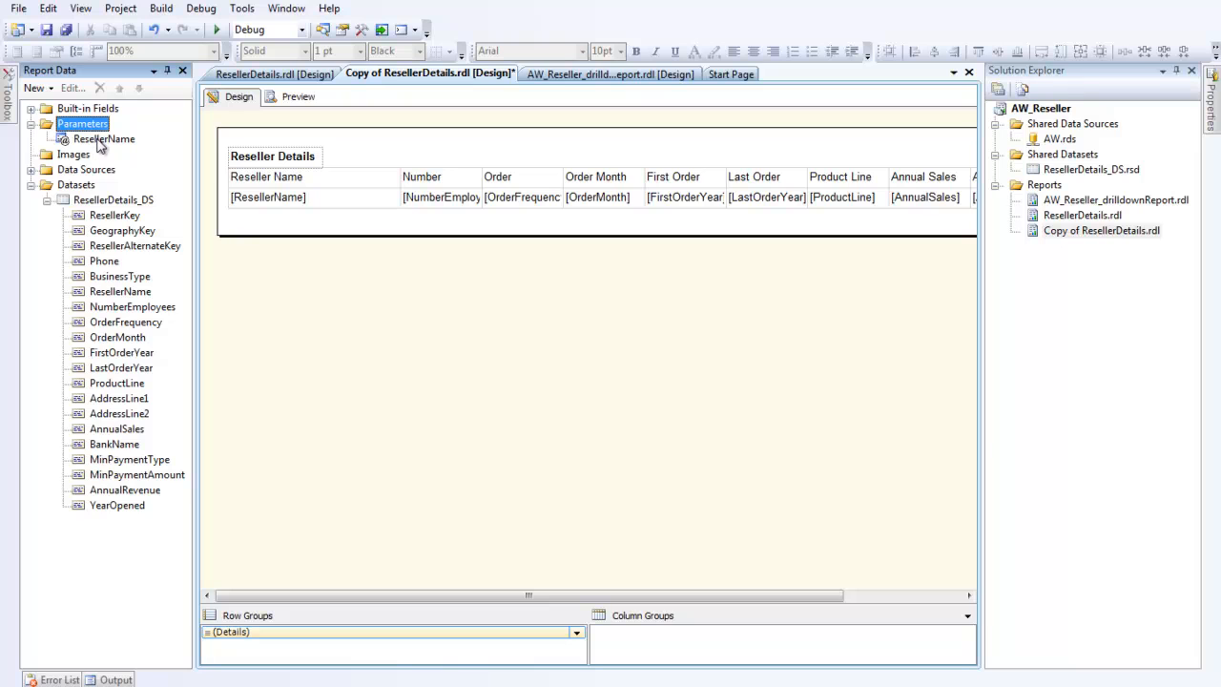
pyautogui.click(99, 140)
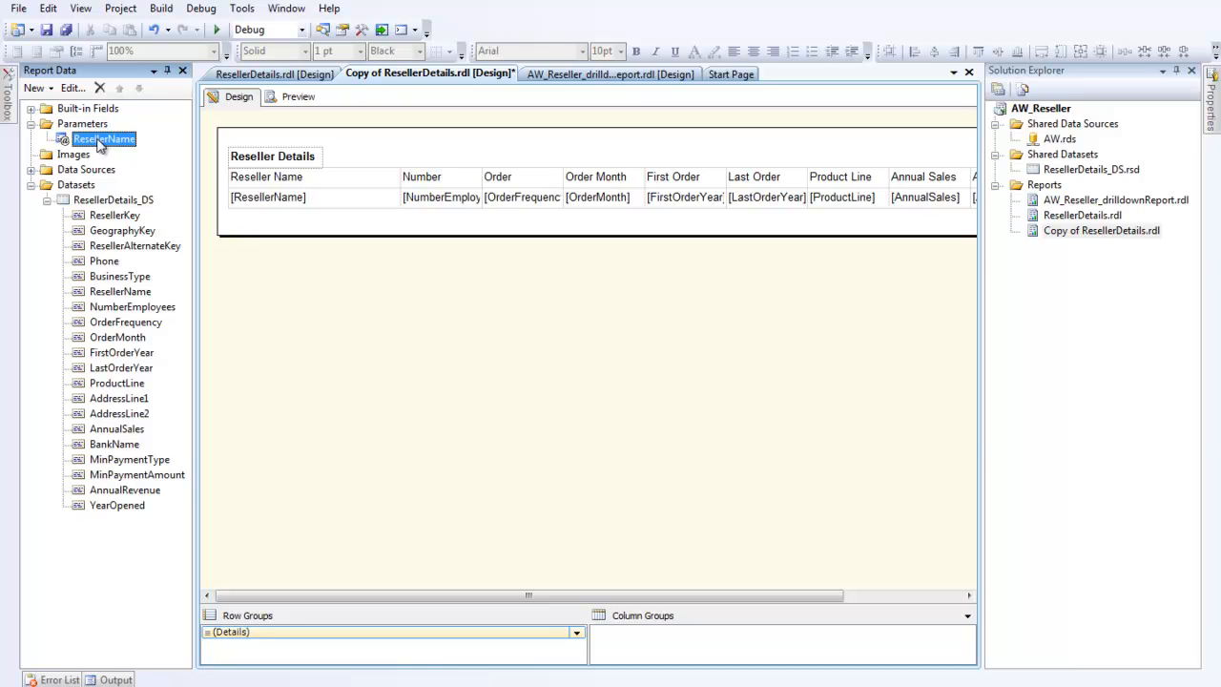
pyautogui.doubleClick(99, 141)
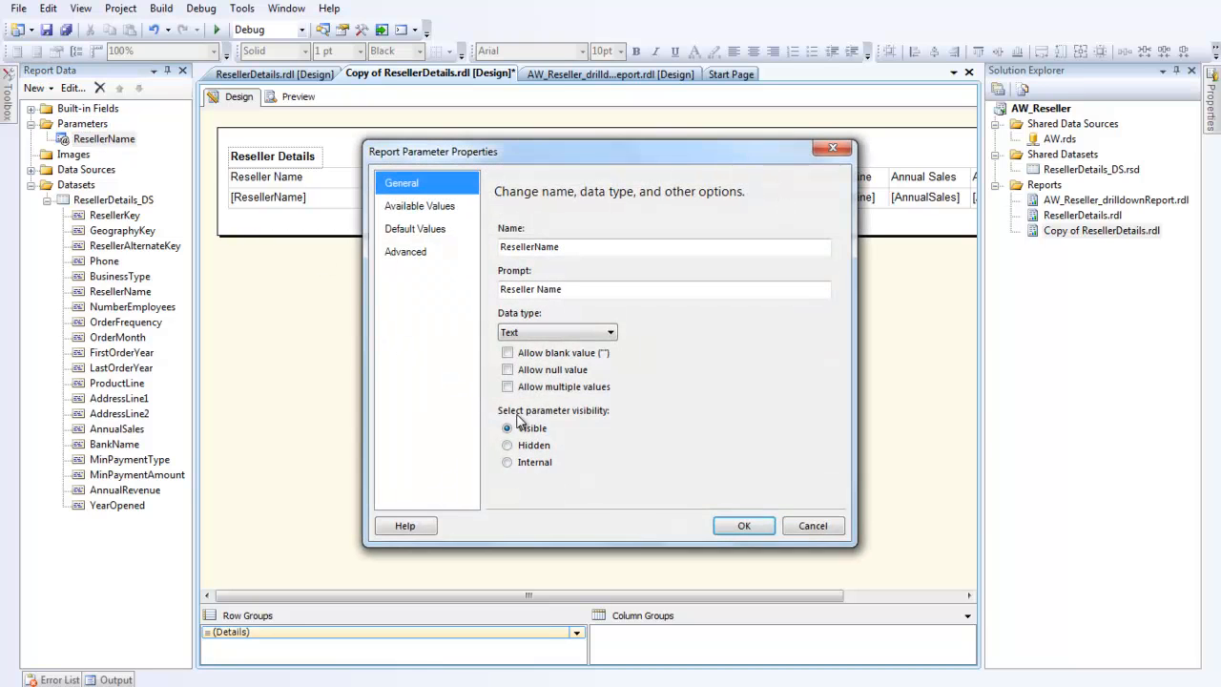
pyautogui.click(509, 387)
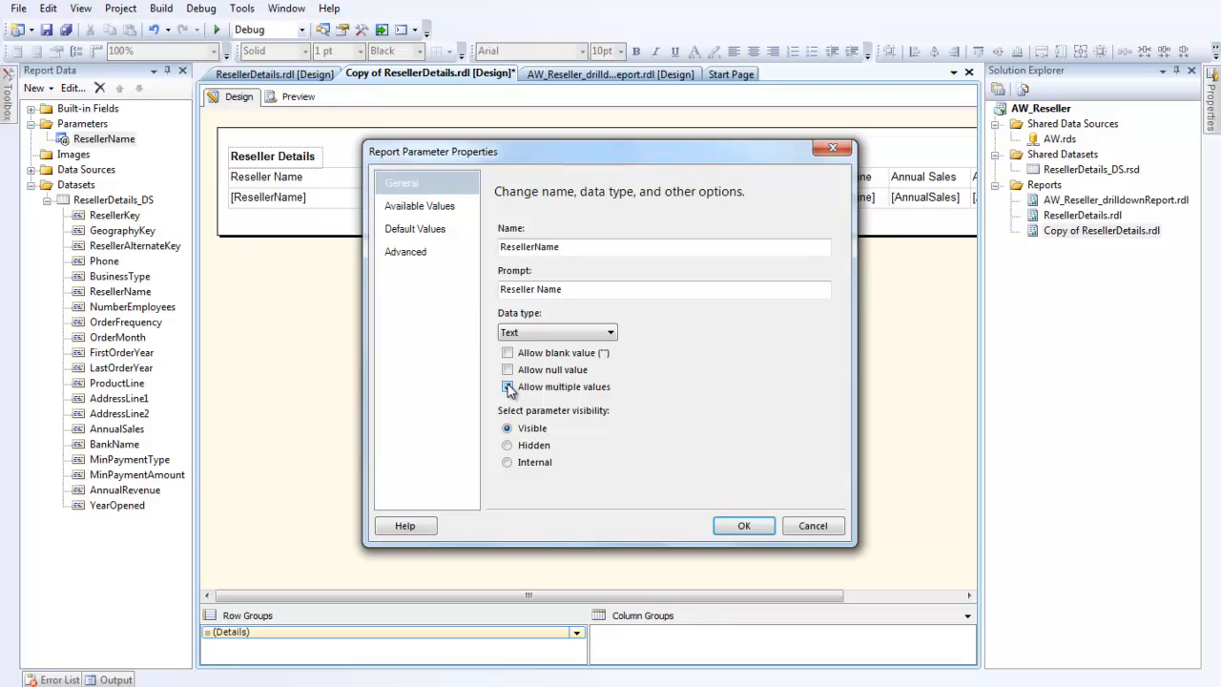
# Step: Set the parameter's available values from a query on ResellerDetails_DS, with ResellerName as both value and label field
pyautogui.click(420, 211)
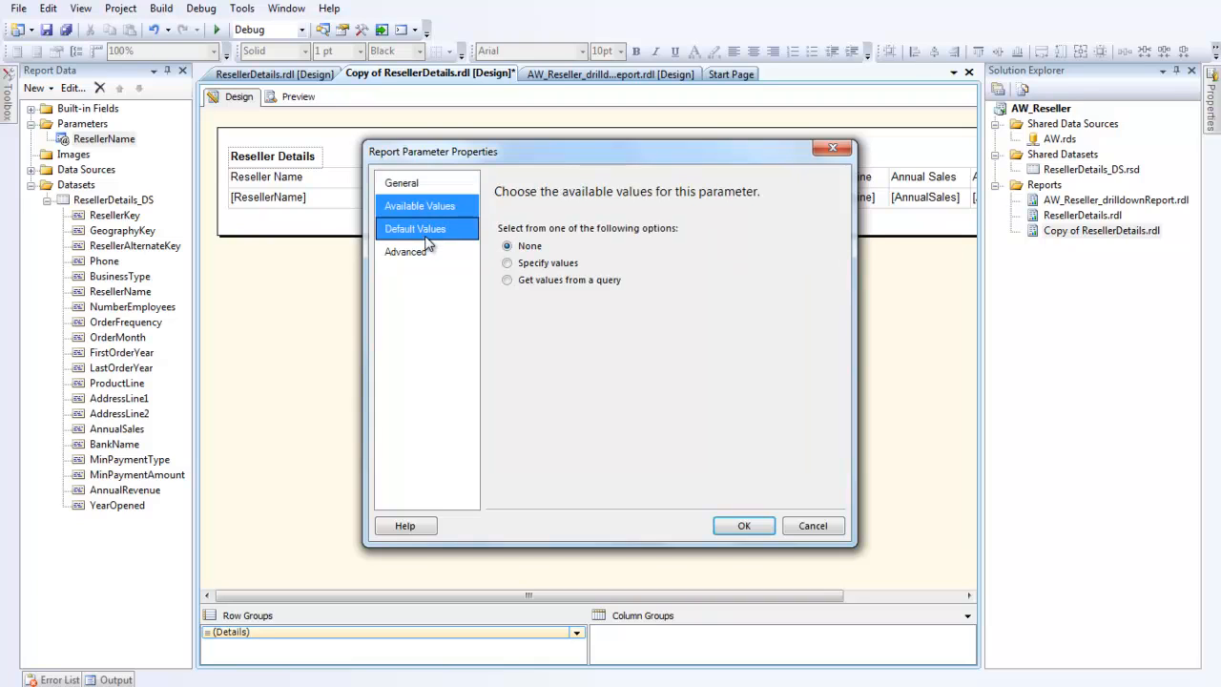
pyautogui.click(508, 281)
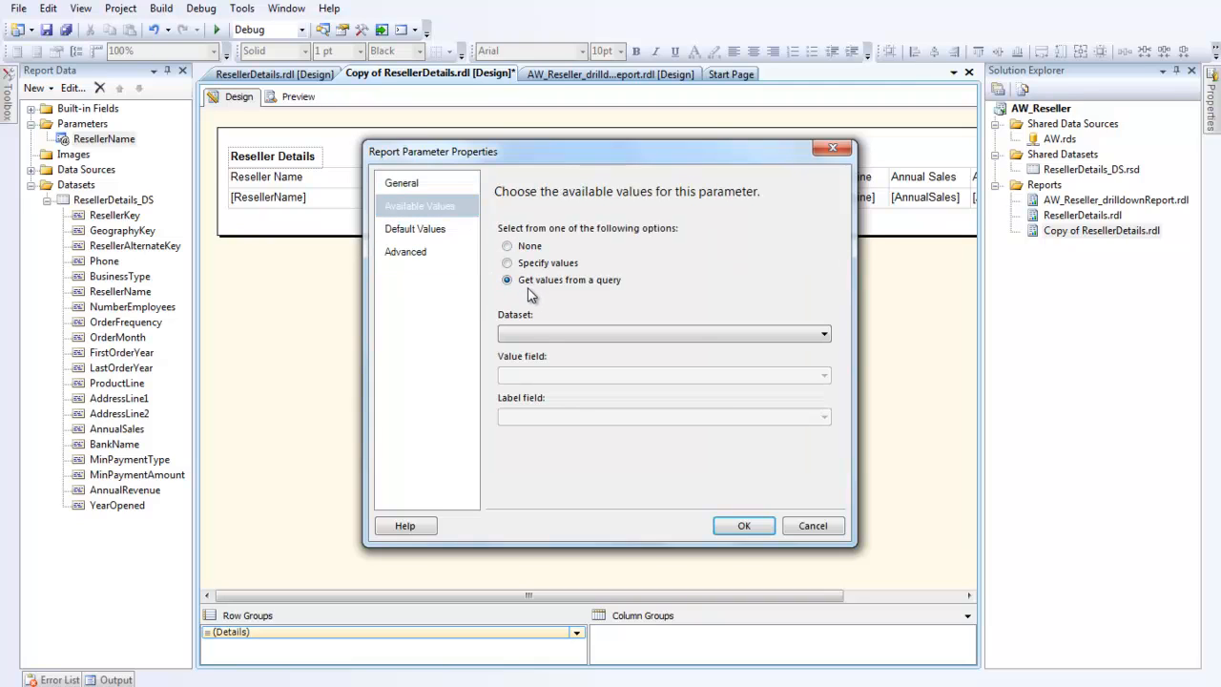
pyautogui.click(826, 336)
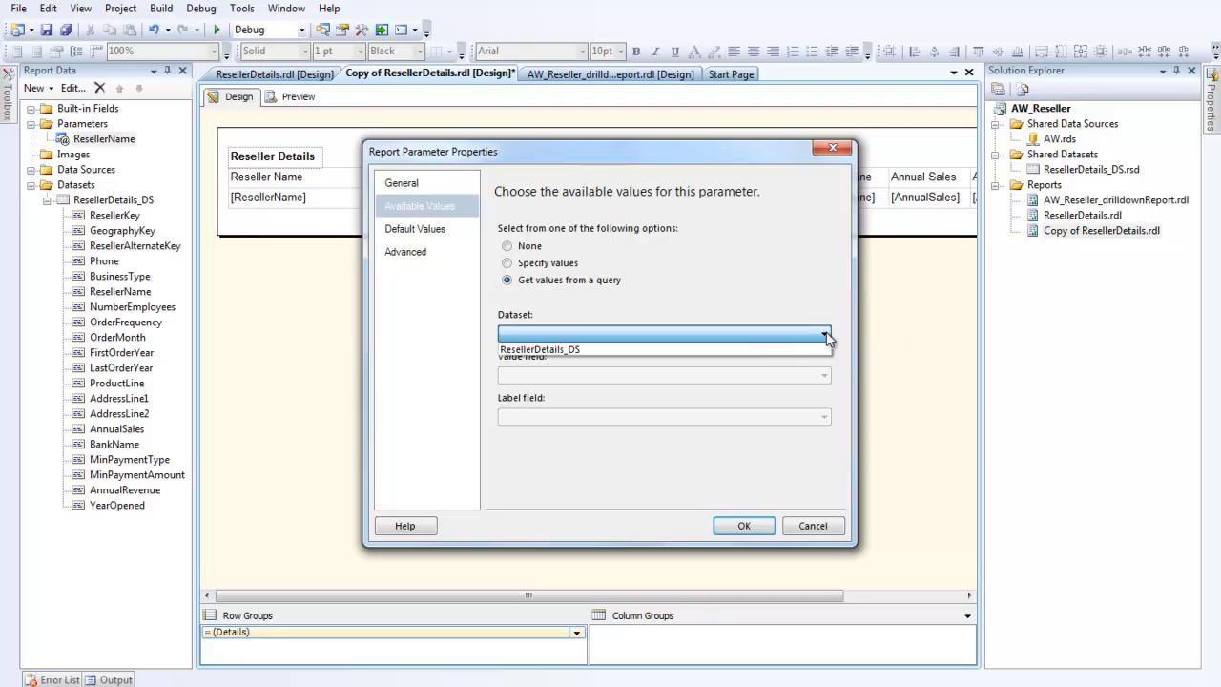
pyautogui.click(771, 351)
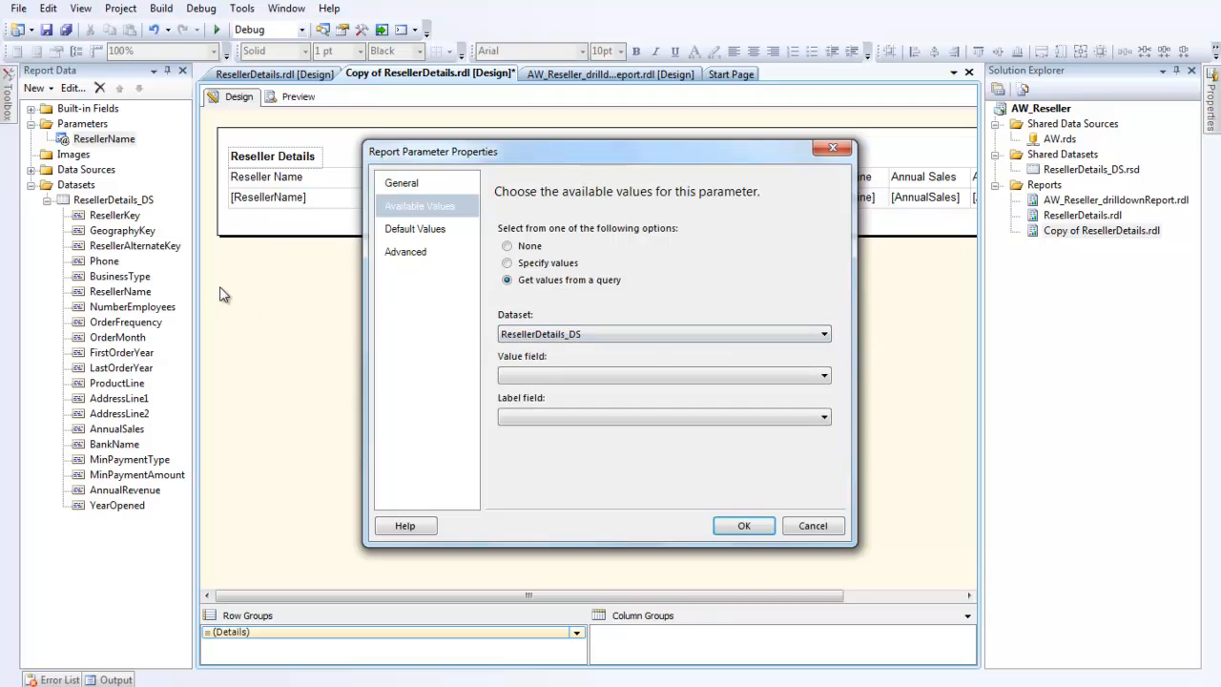
pyautogui.click(825, 376)
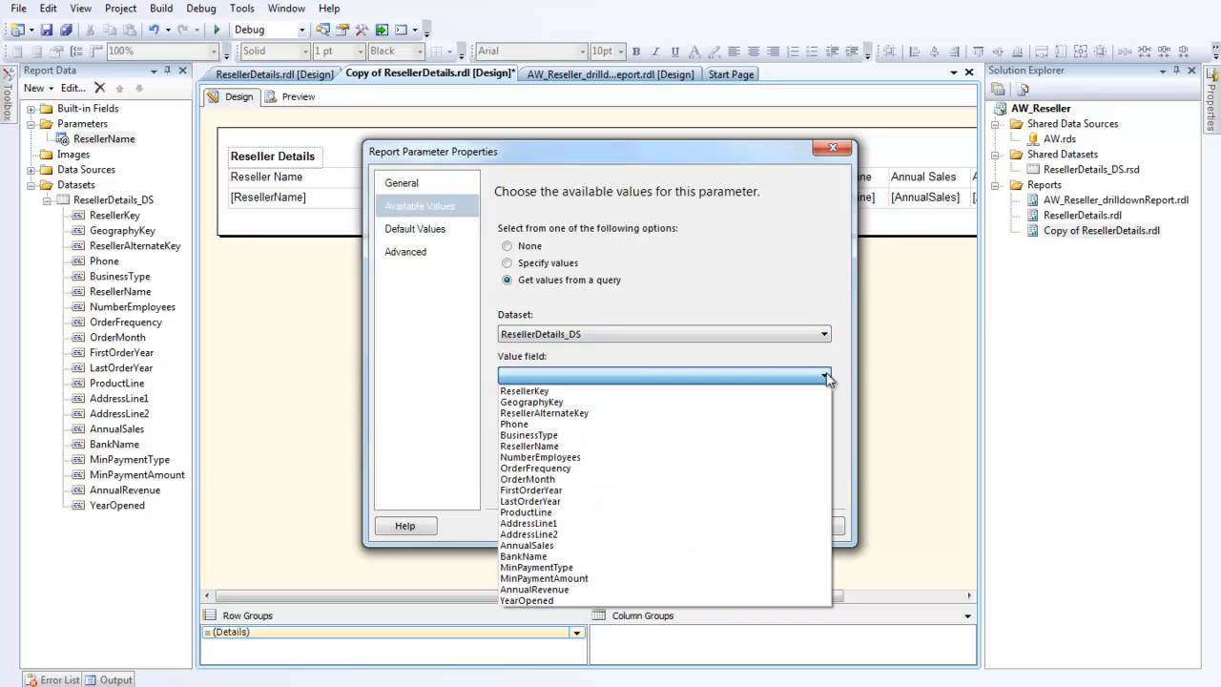
pyautogui.click(551, 446)
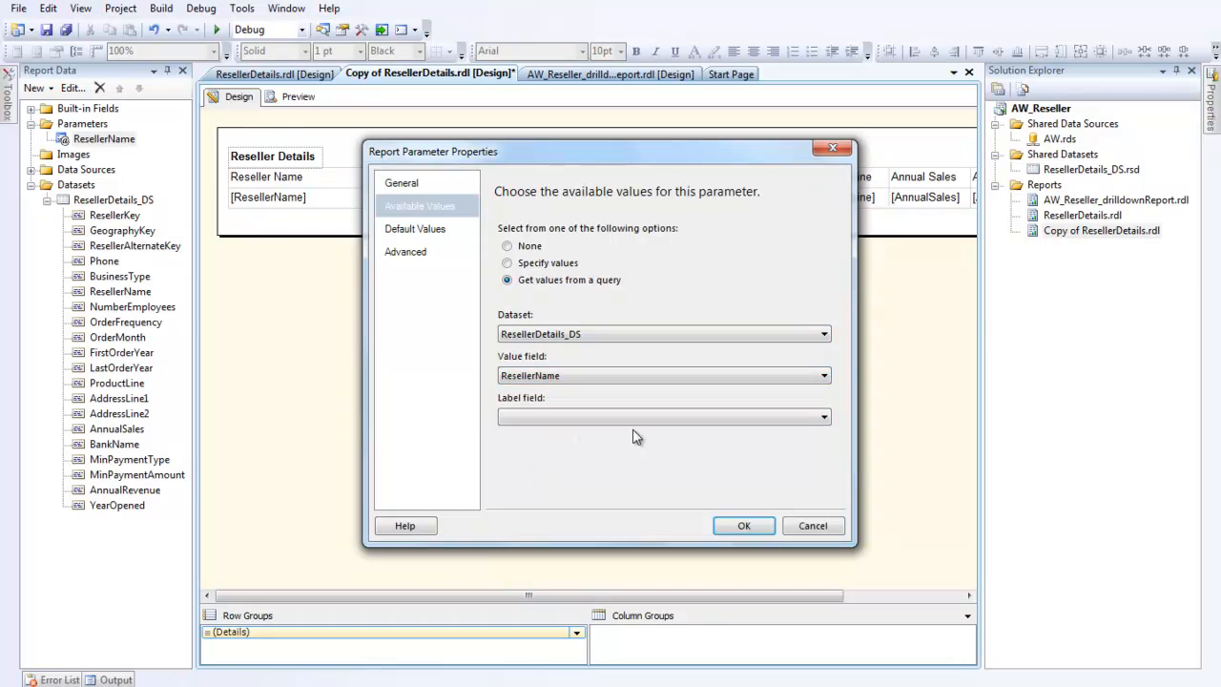
pyautogui.click(825, 417)
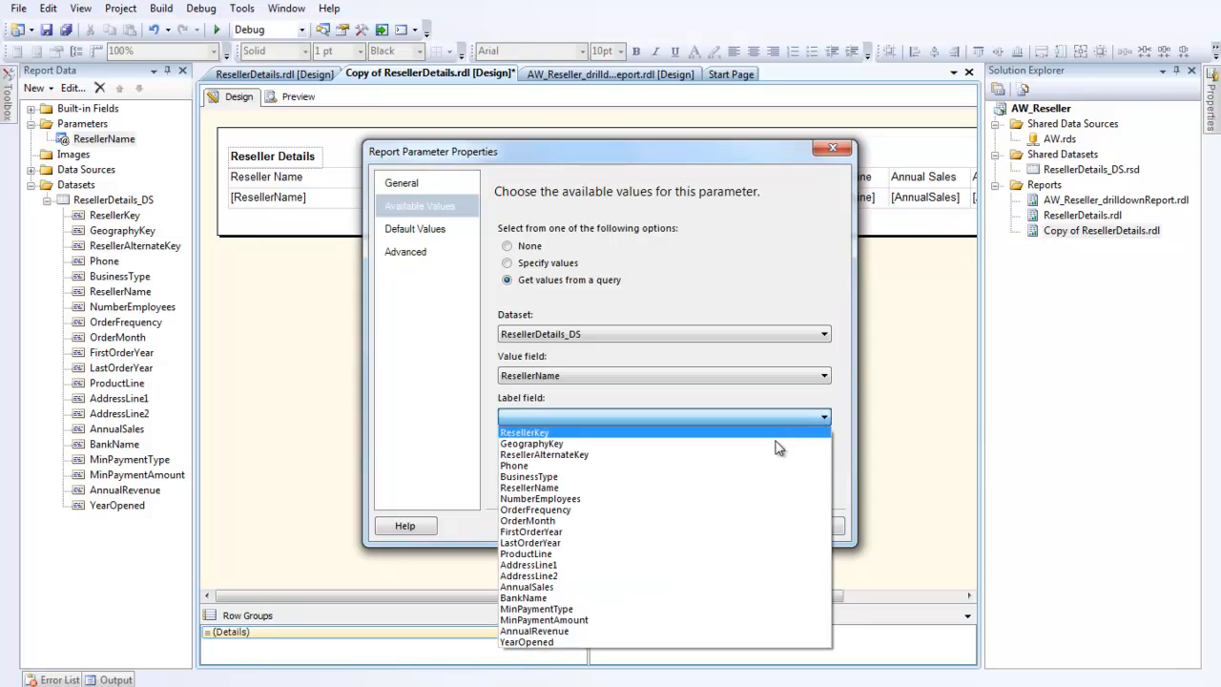
pyautogui.click(622, 487)
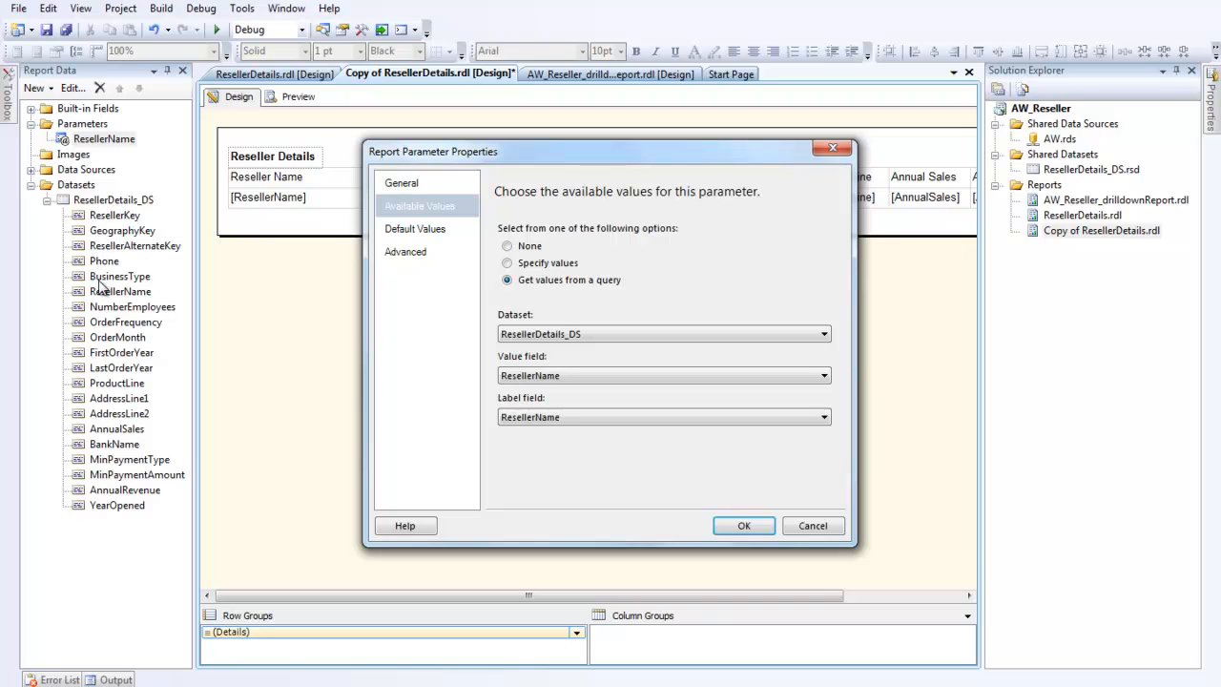
pyautogui.click(398, 214)
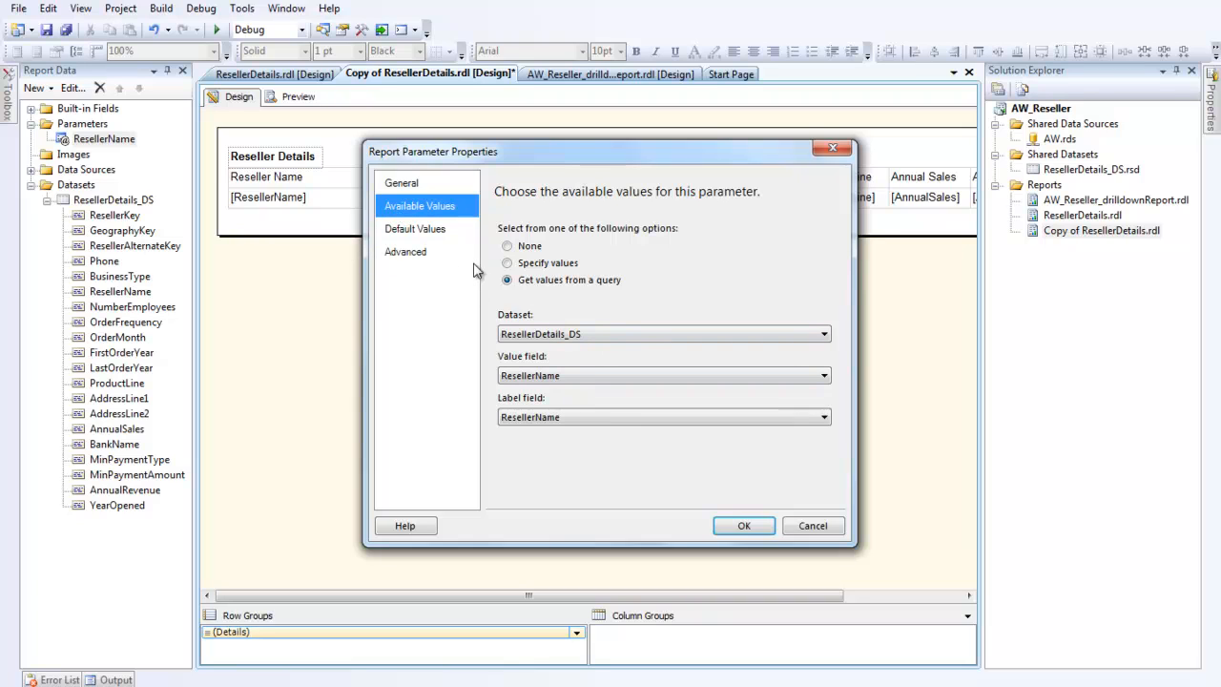
pyautogui.click(449, 238)
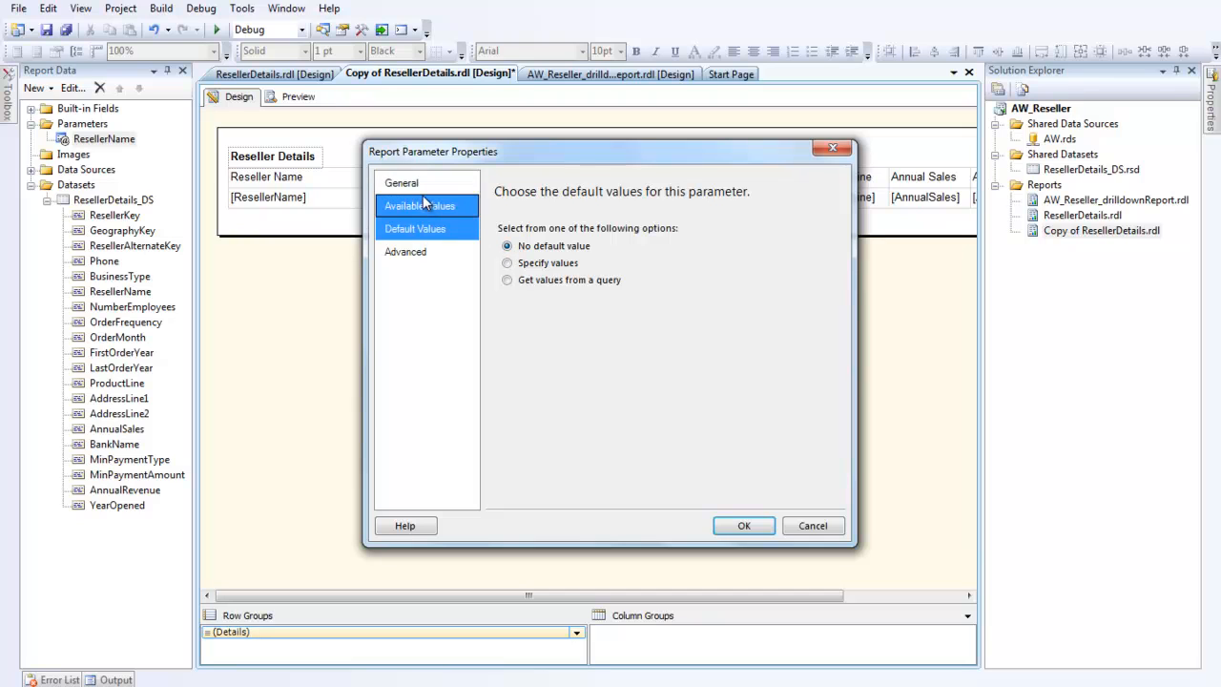
pyautogui.click(730, 527)
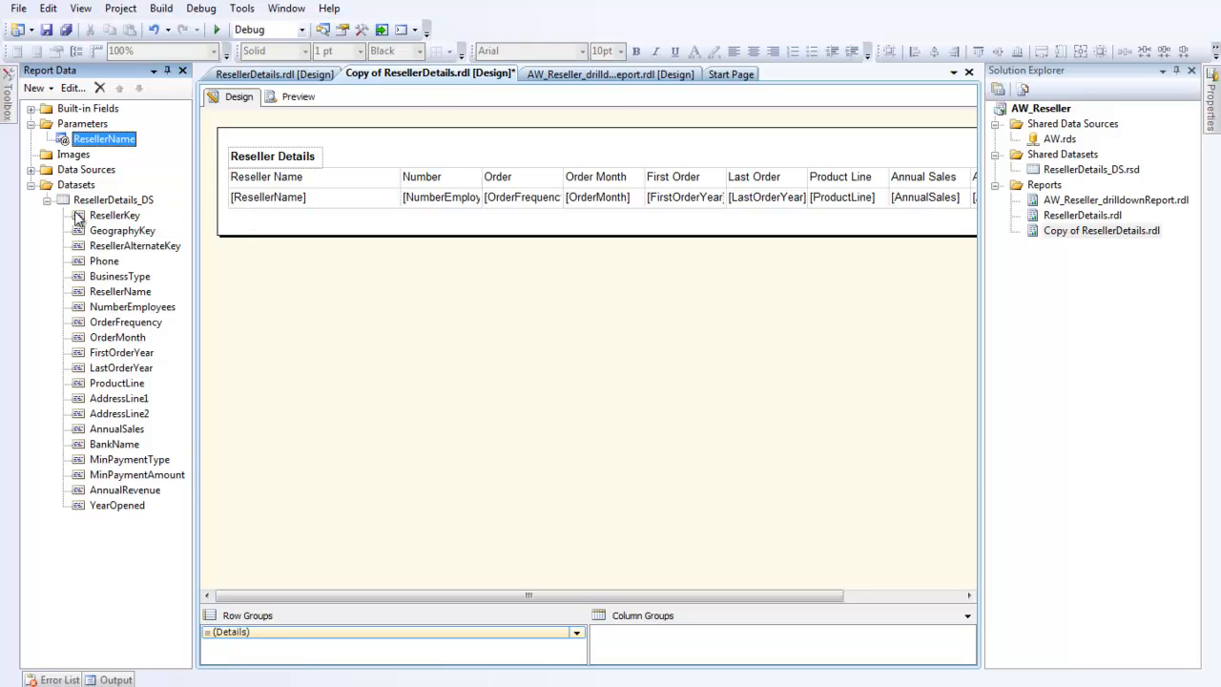
# Step: Open the table's properties and add a filter on [ResellerName] using the In operator
pyautogui.click(247, 206)
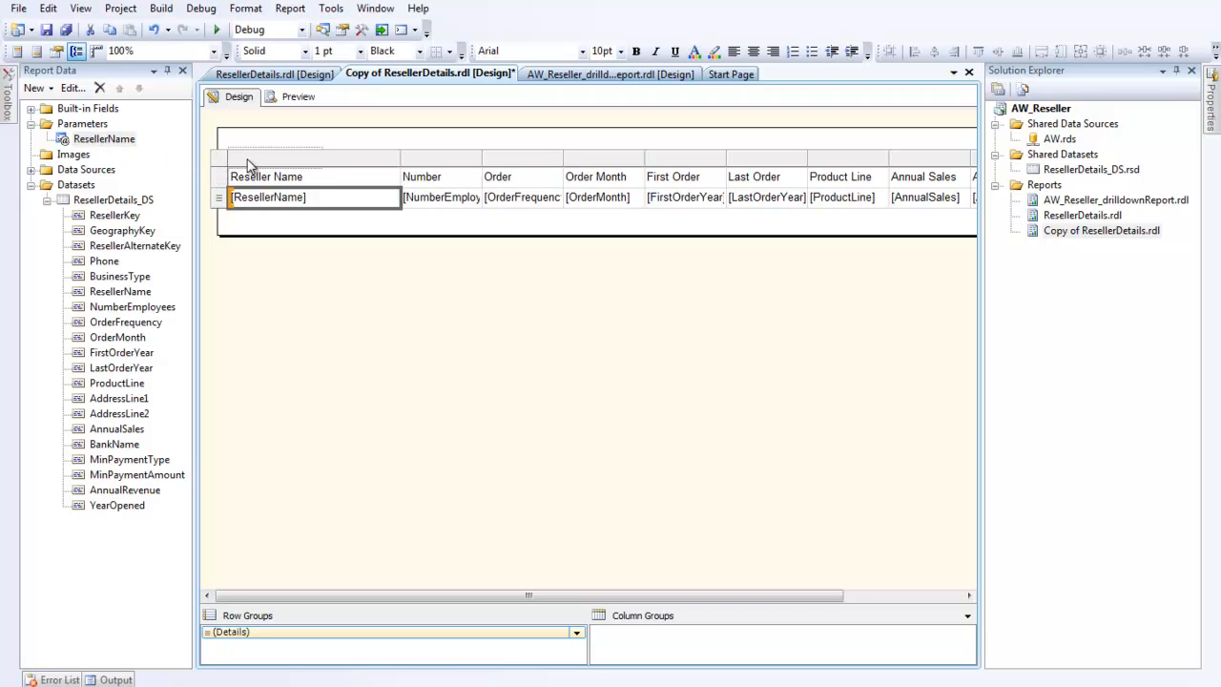
pyautogui.rightClick(247, 164)
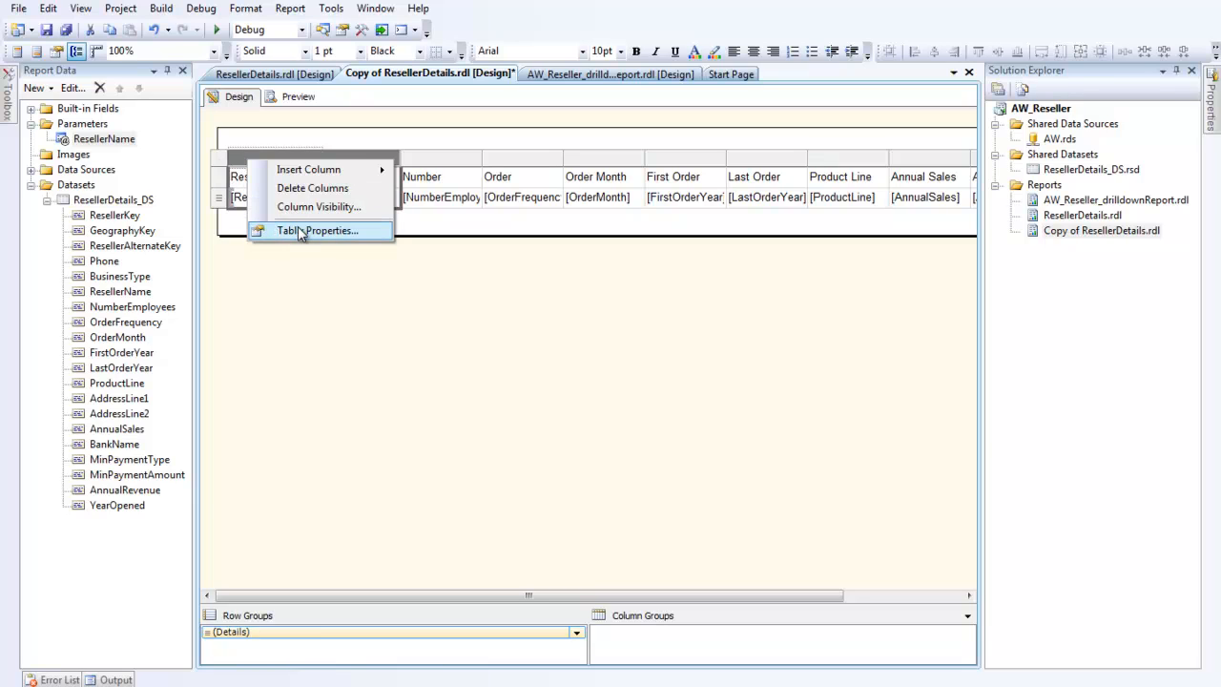
pyautogui.click(365, 237)
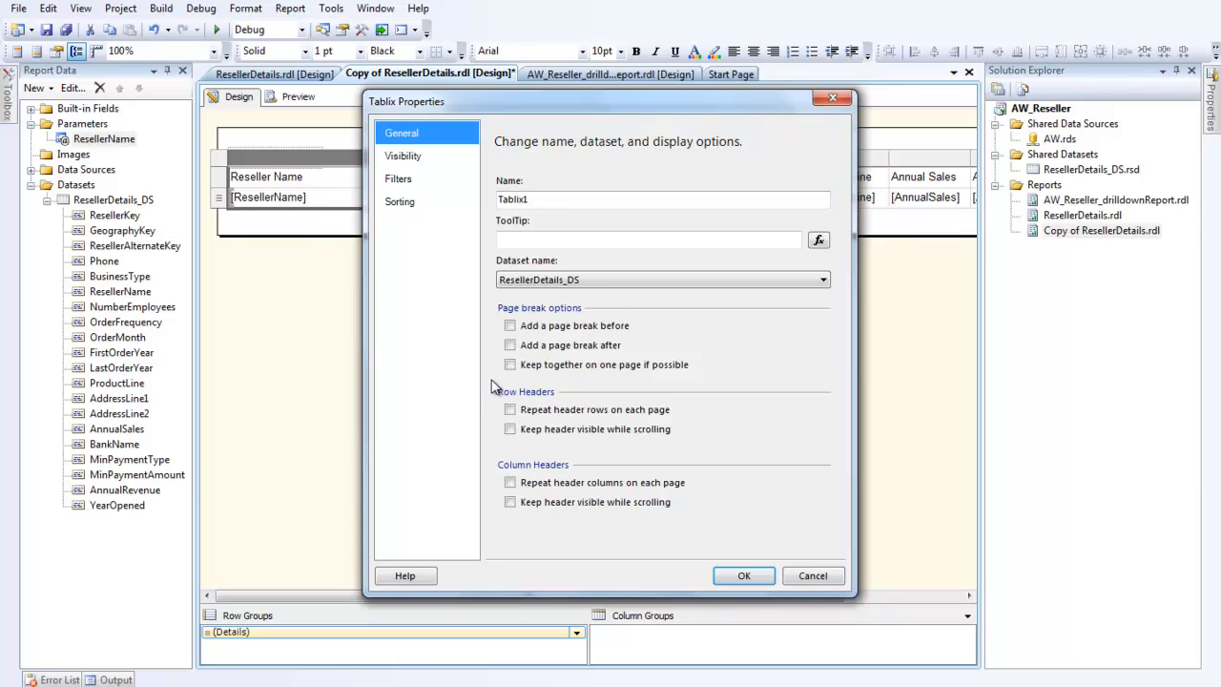
pyautogui.click(398, 178)
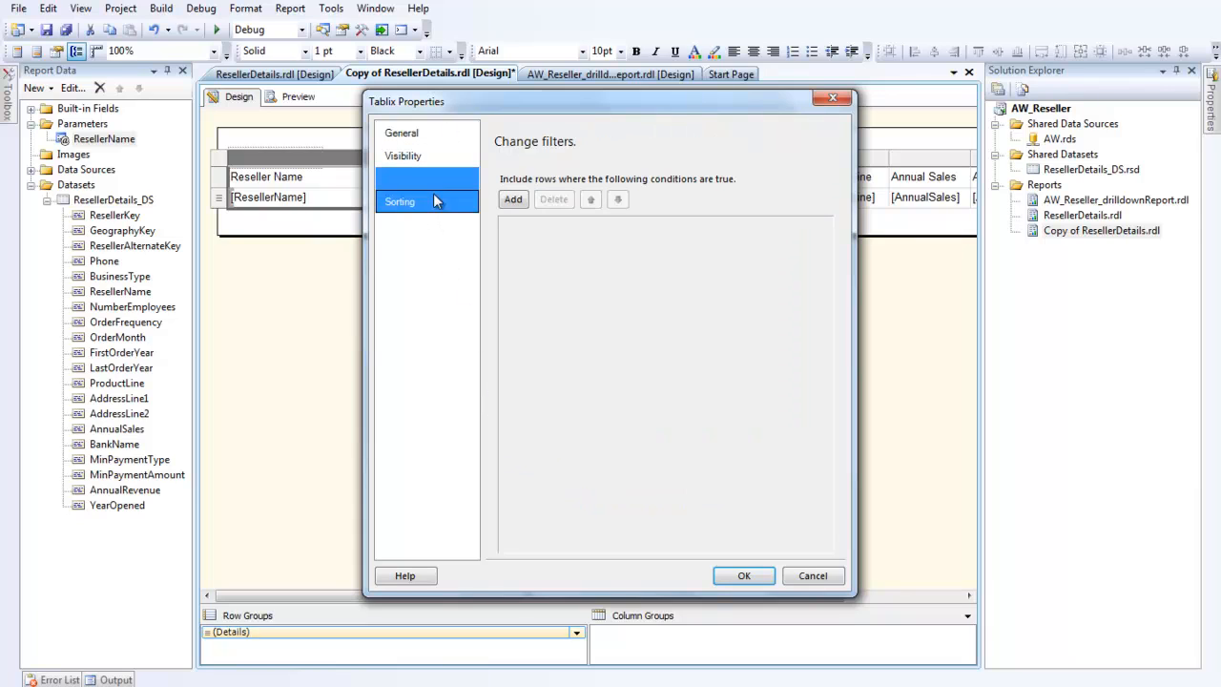
pyautogui.click(513, 199)
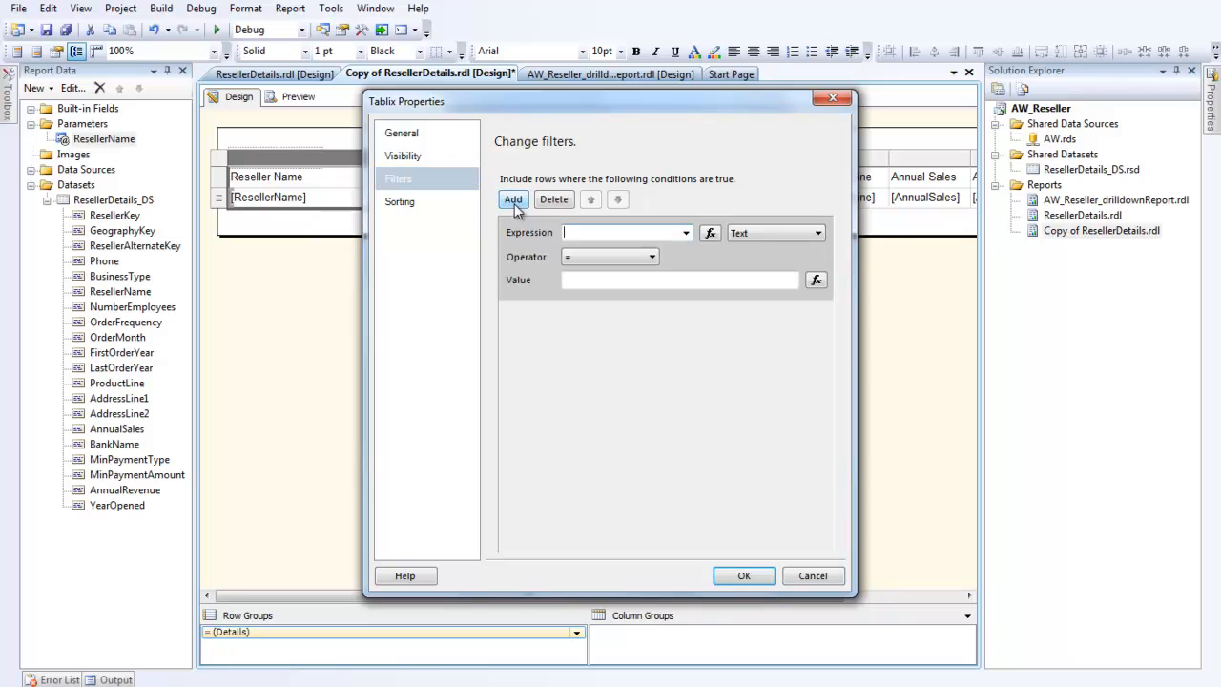
pyautogui.click(685, 232)
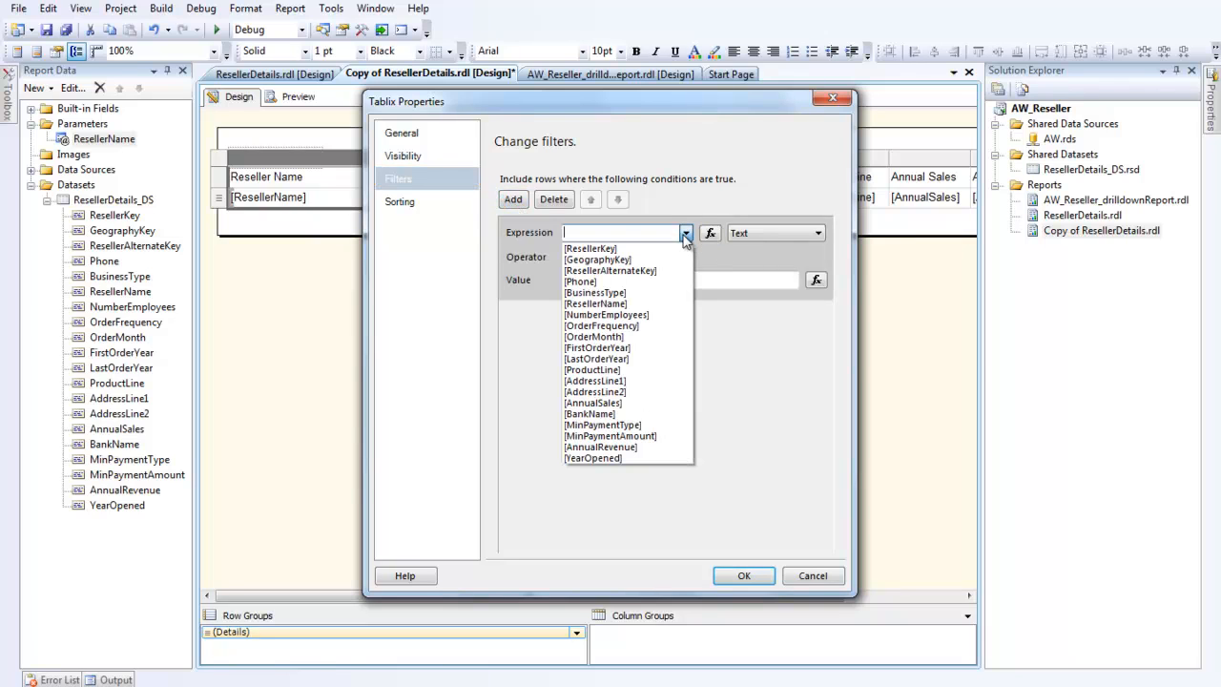
pyautogui.click(626, 303)
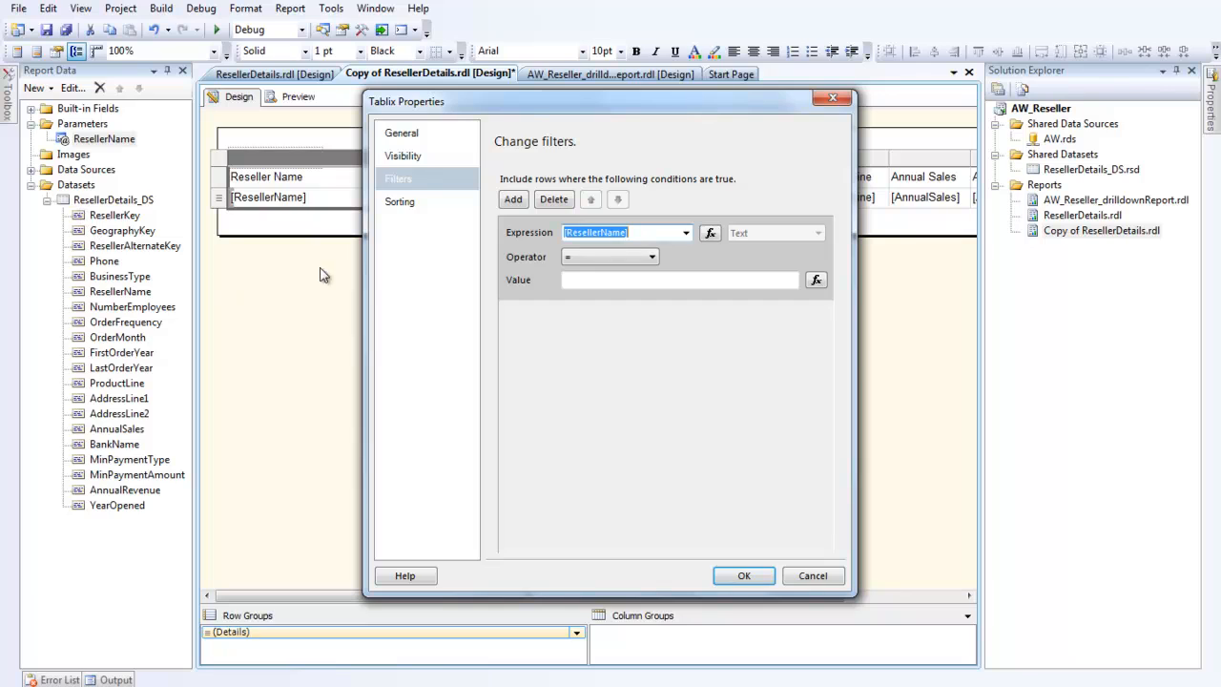
pyautogui.click(652, 259)
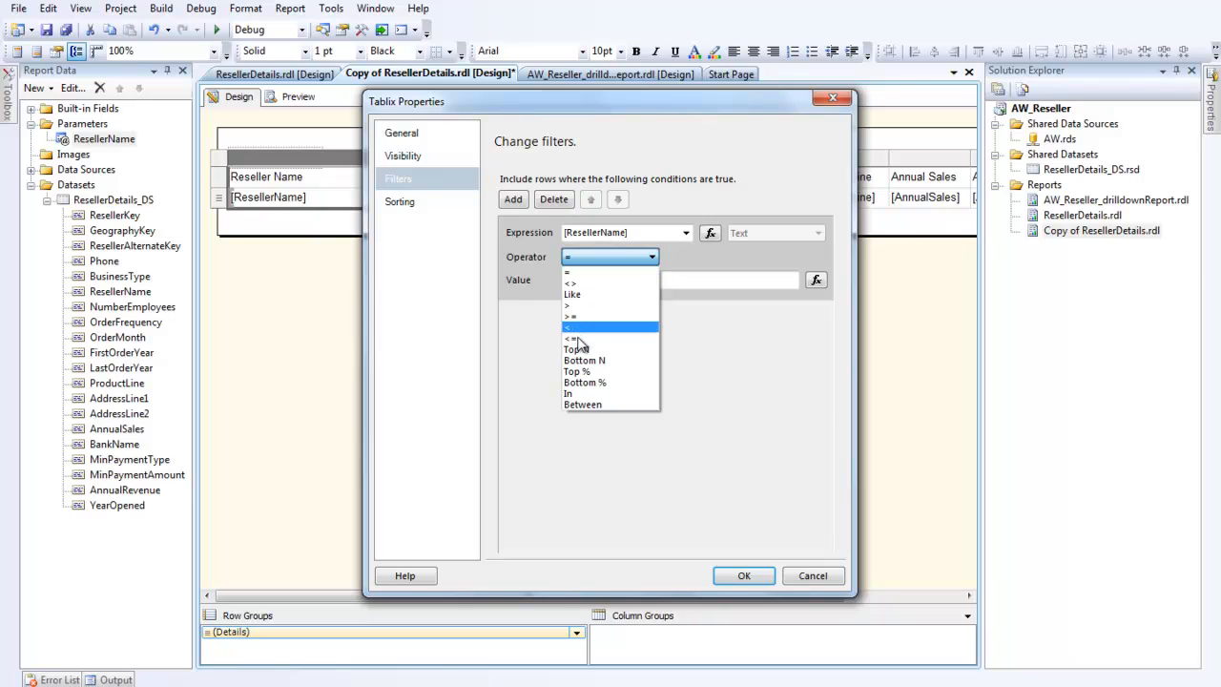
pyautogui.click(579, 395)
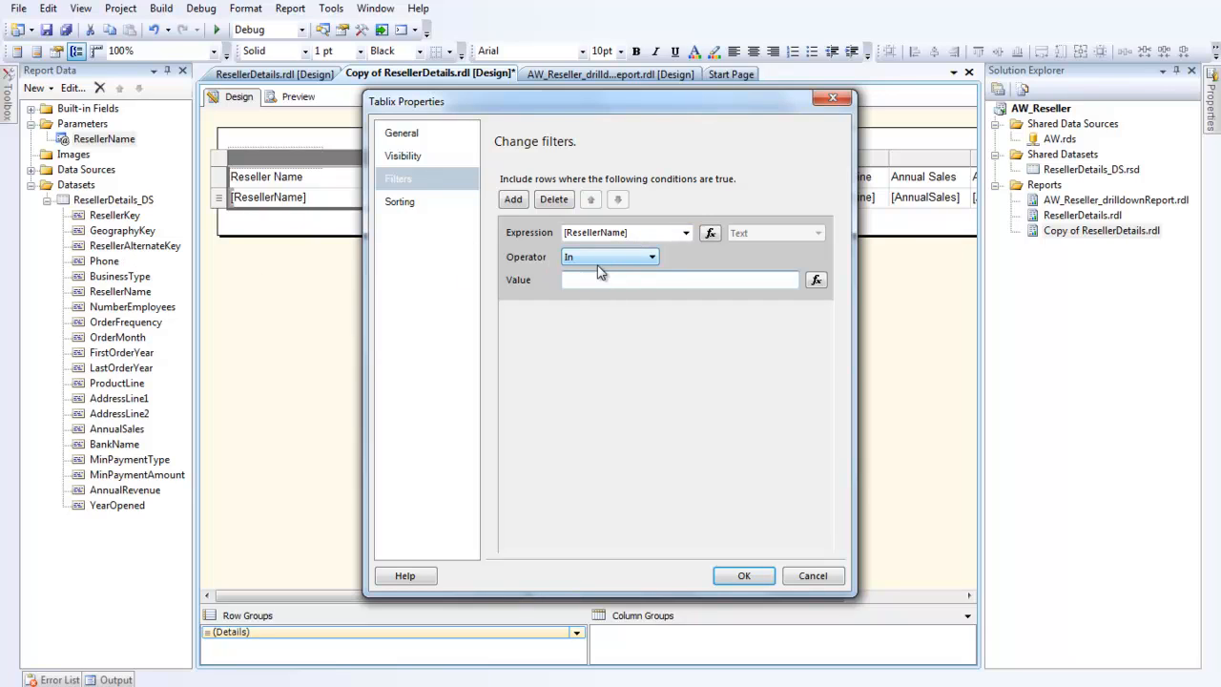
# Step: Set the filter value to the expression =Parameters!ResellerName.Value and confirm the table properties
pyautogui.click(816, 280)
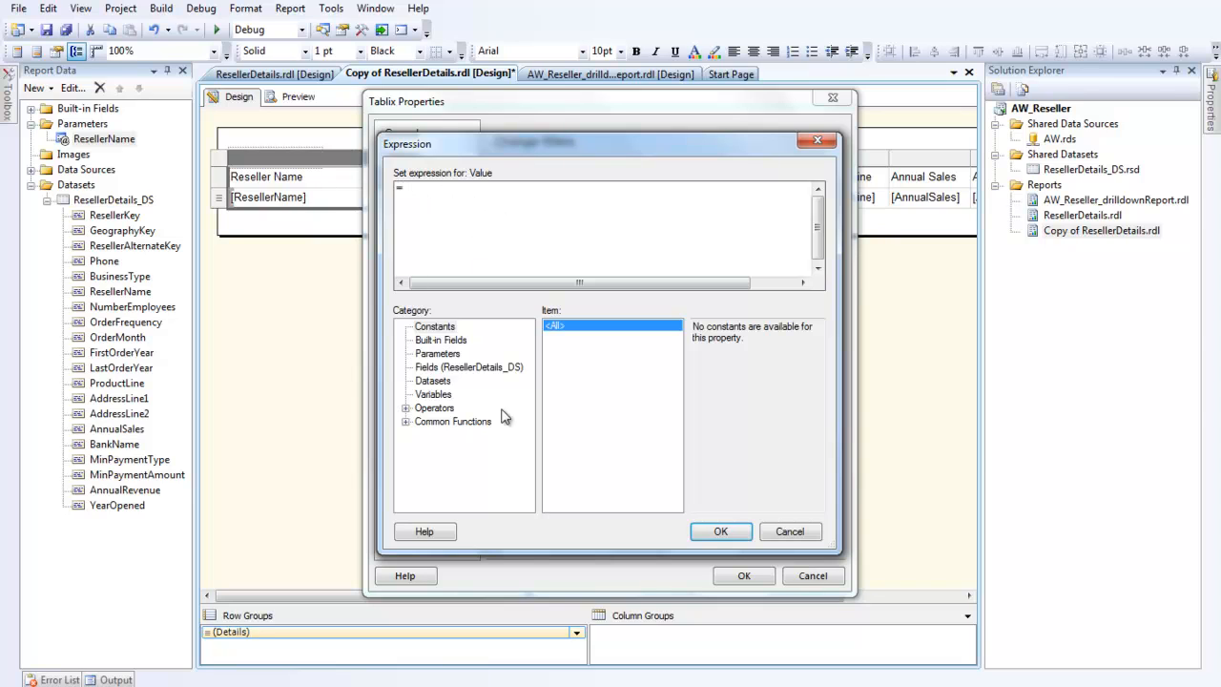
pyautogui.click(451, 355)
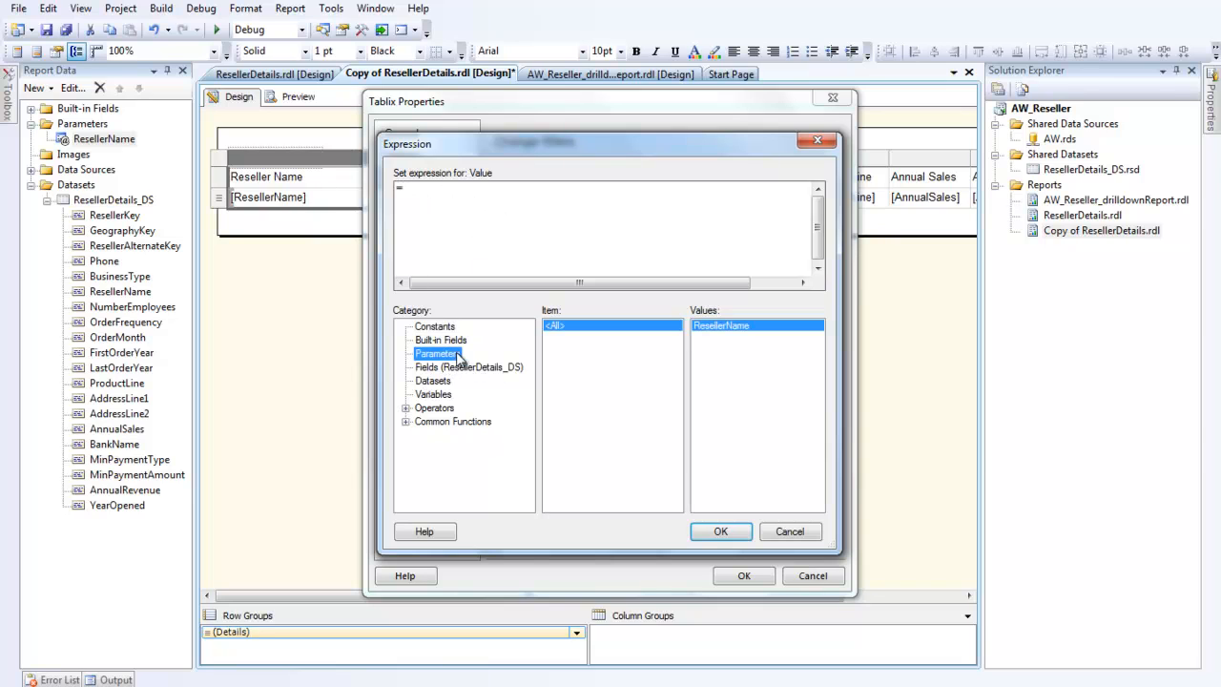
pyautogui.doubleClick(723, 326)
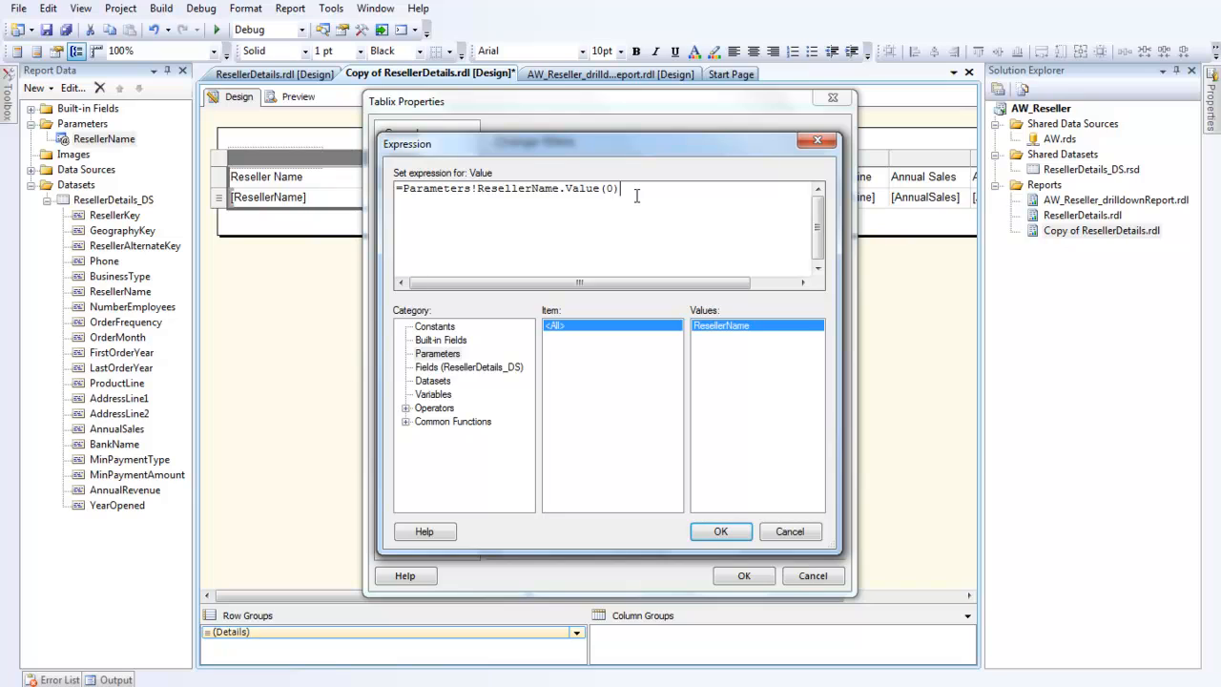
pyautogui.press('BackSpace')
pyautogui.press('BackSpace')
pyautogui.press('BackSpace')
pyautogui.hotkey('ctrl', 'space')
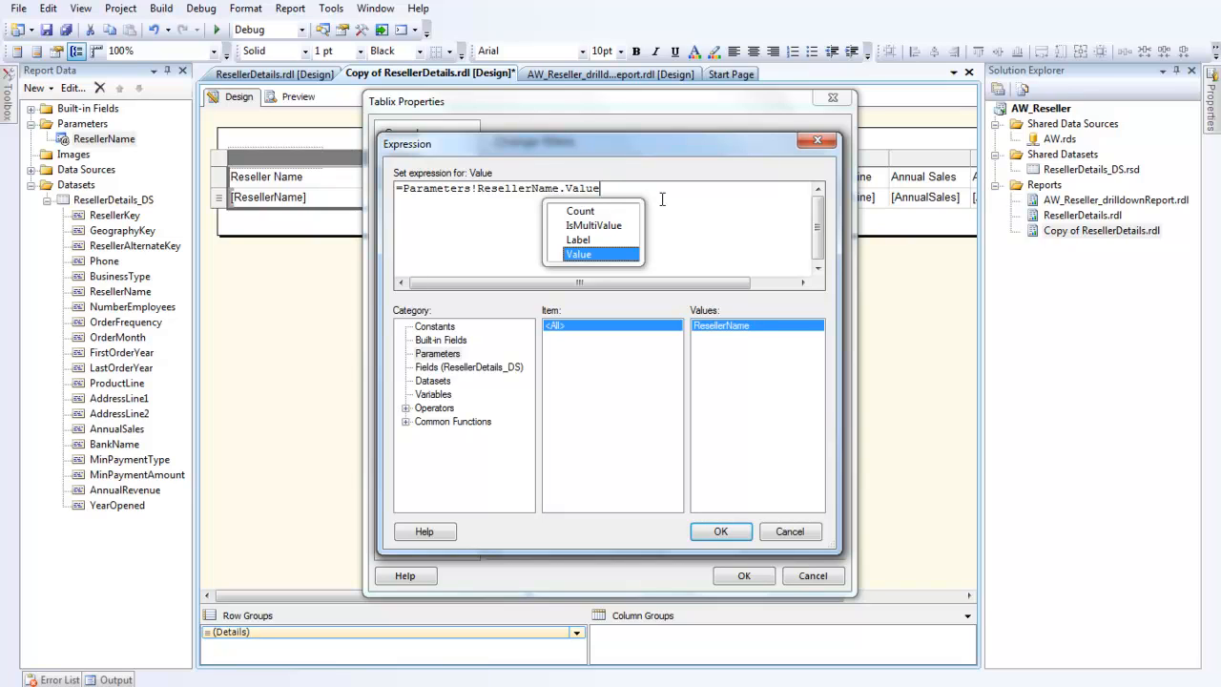
pyautogui.doubleClick(594, 255)
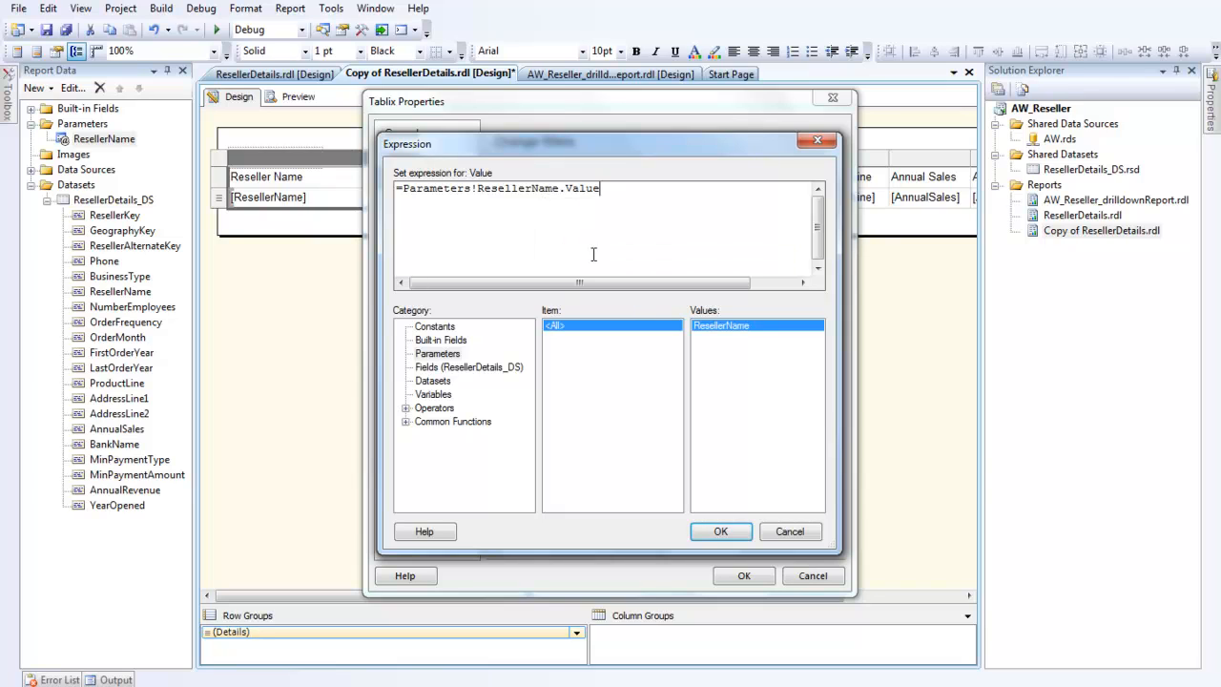
pyautogui.click(720, 532)
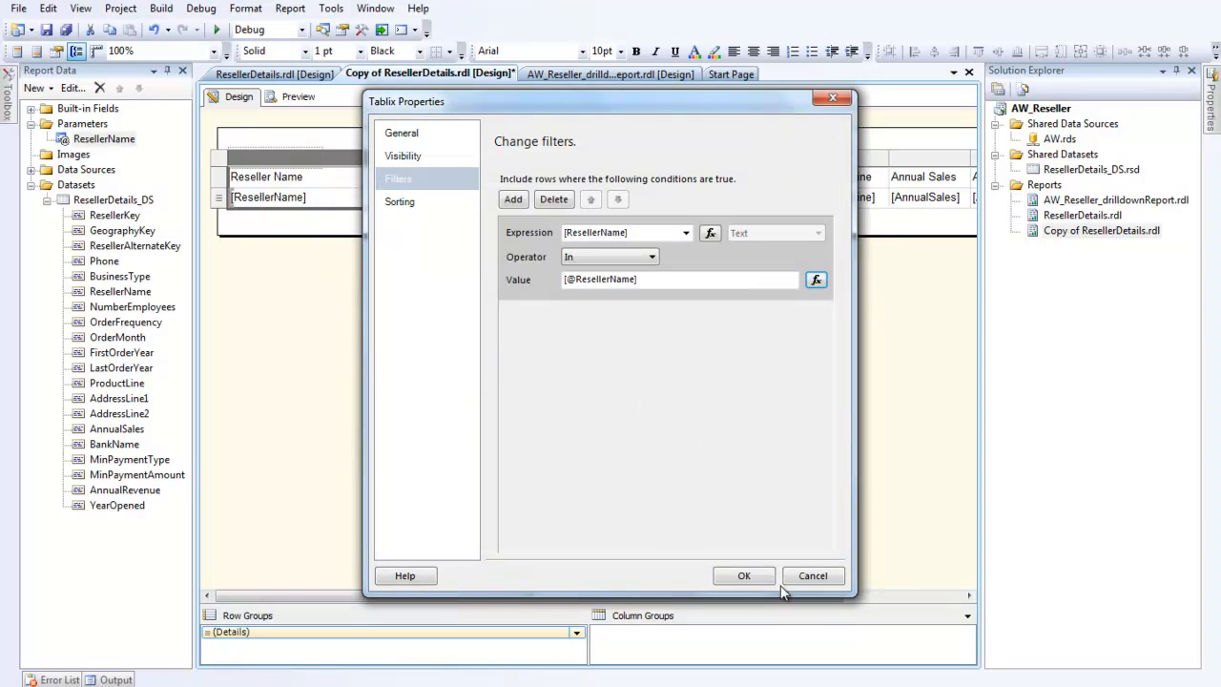
pyautogui.click(742, 575)
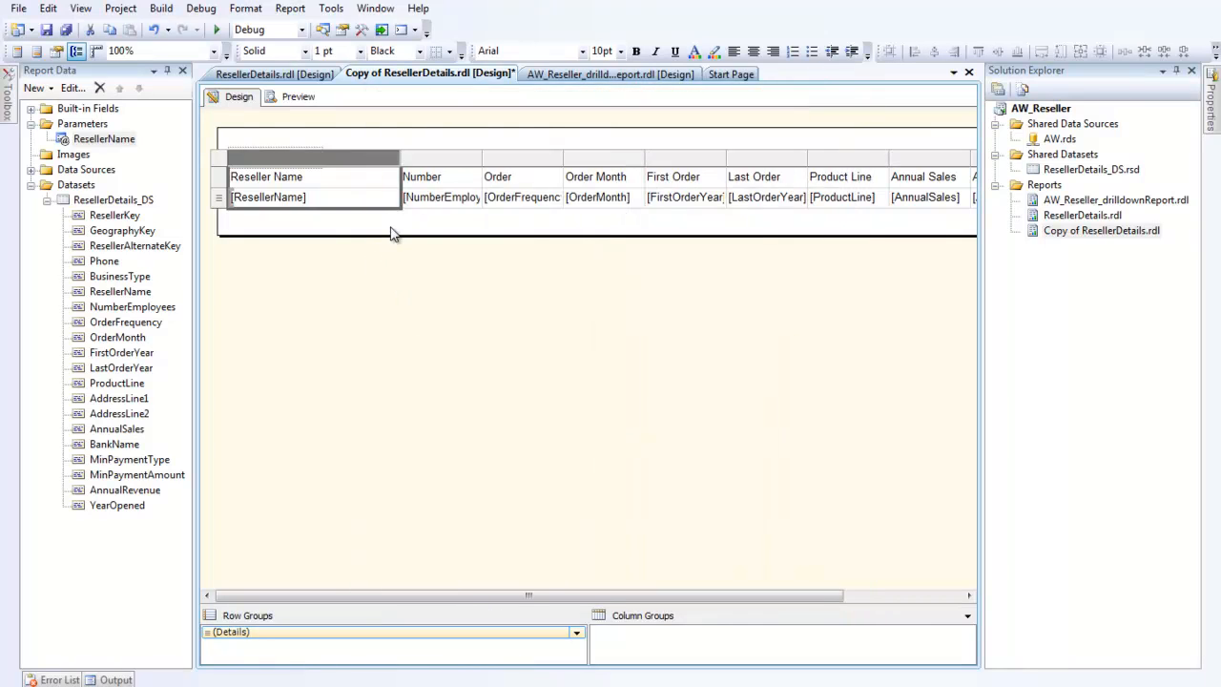
# Step: Preview the report with all reseller names selected and scroll through the results
pyautogui.click(298, 96)
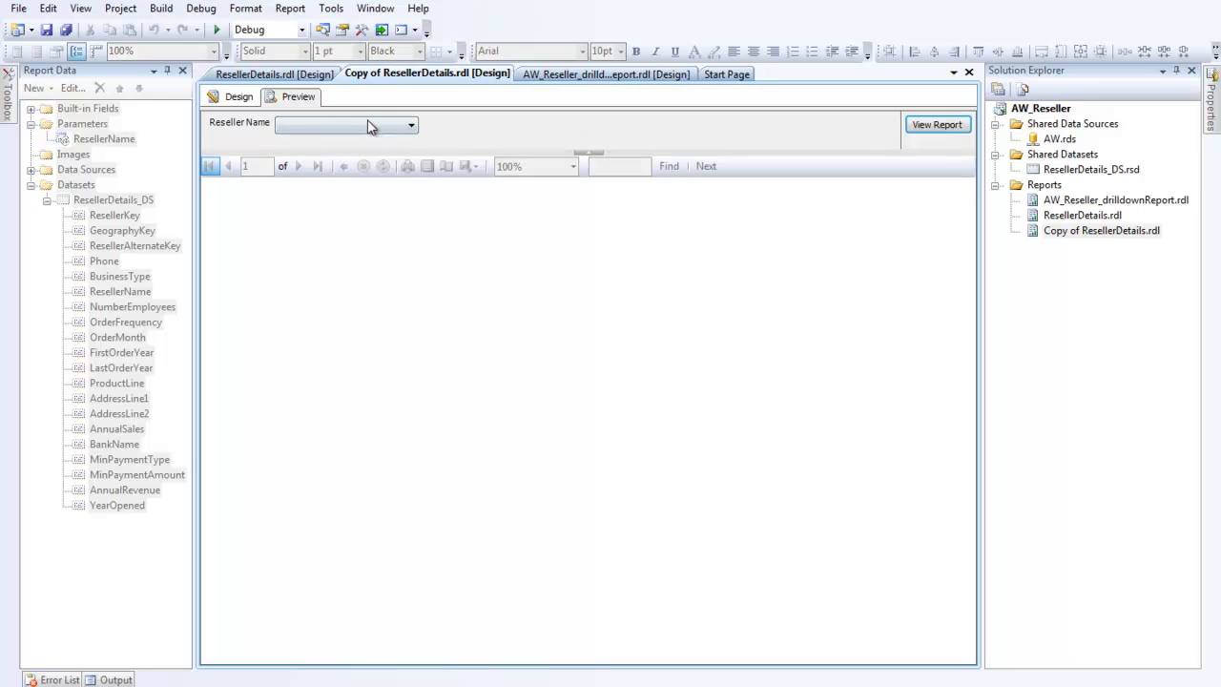
pyautogui.click(412, 128)
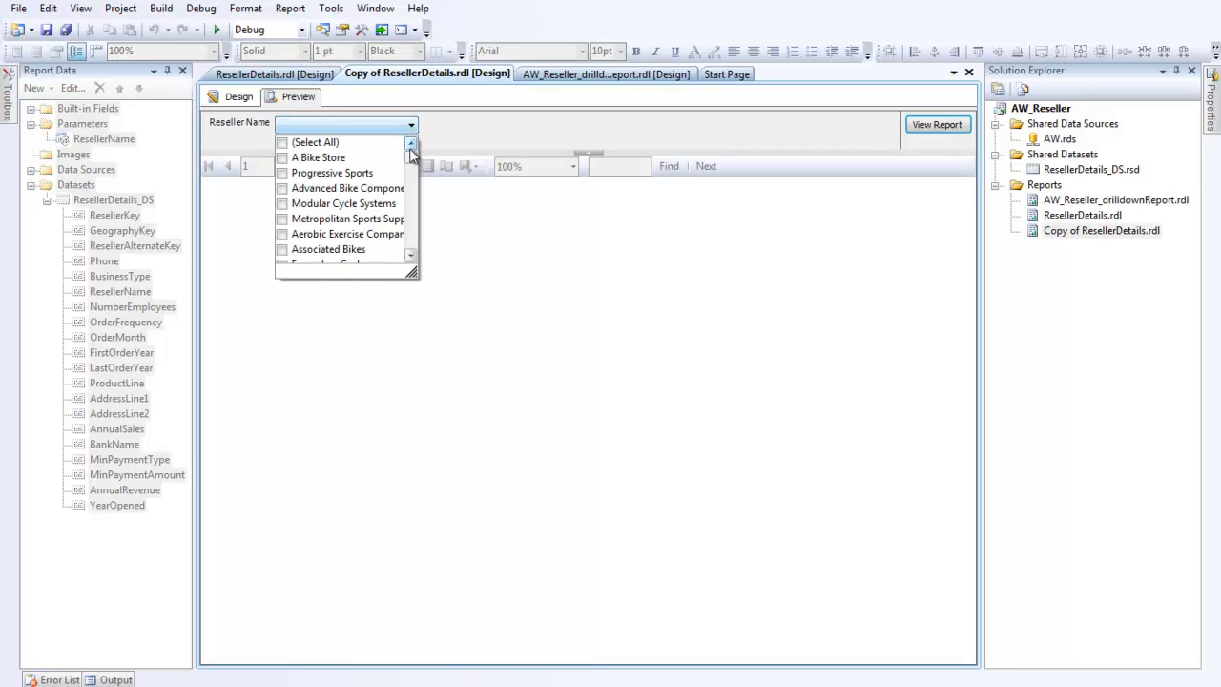
pyautogui.moveTo(414, 162)
pyautogui.mouseDown()
pyautogui.moveTo(424, 260)
pyautogui.moveTo(424, 151)
pyautogui.mouseUp()
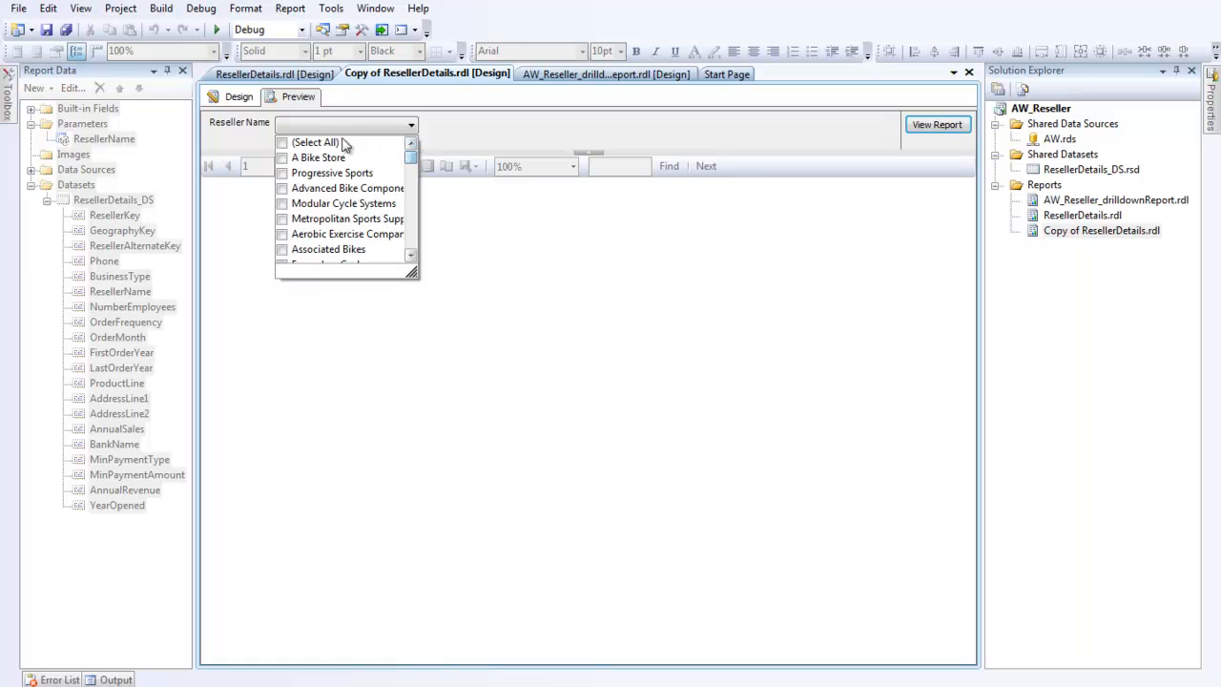
pyautogui.click(283, 144)
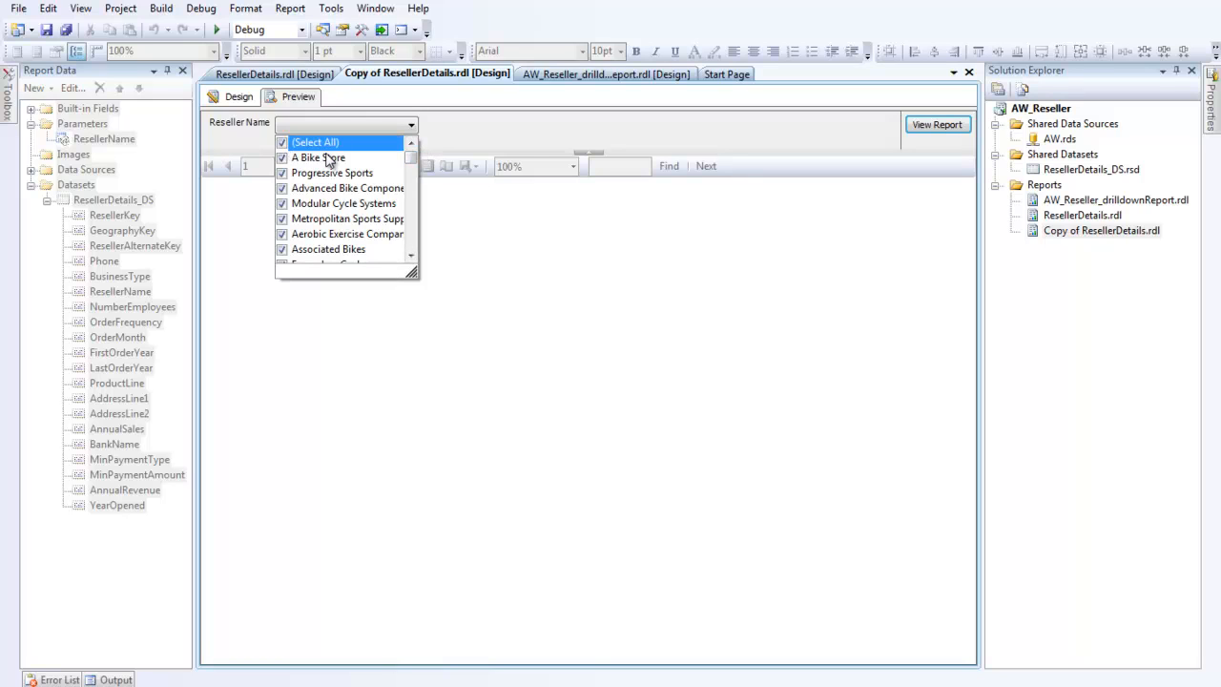
pyautogui.click(954, 128)
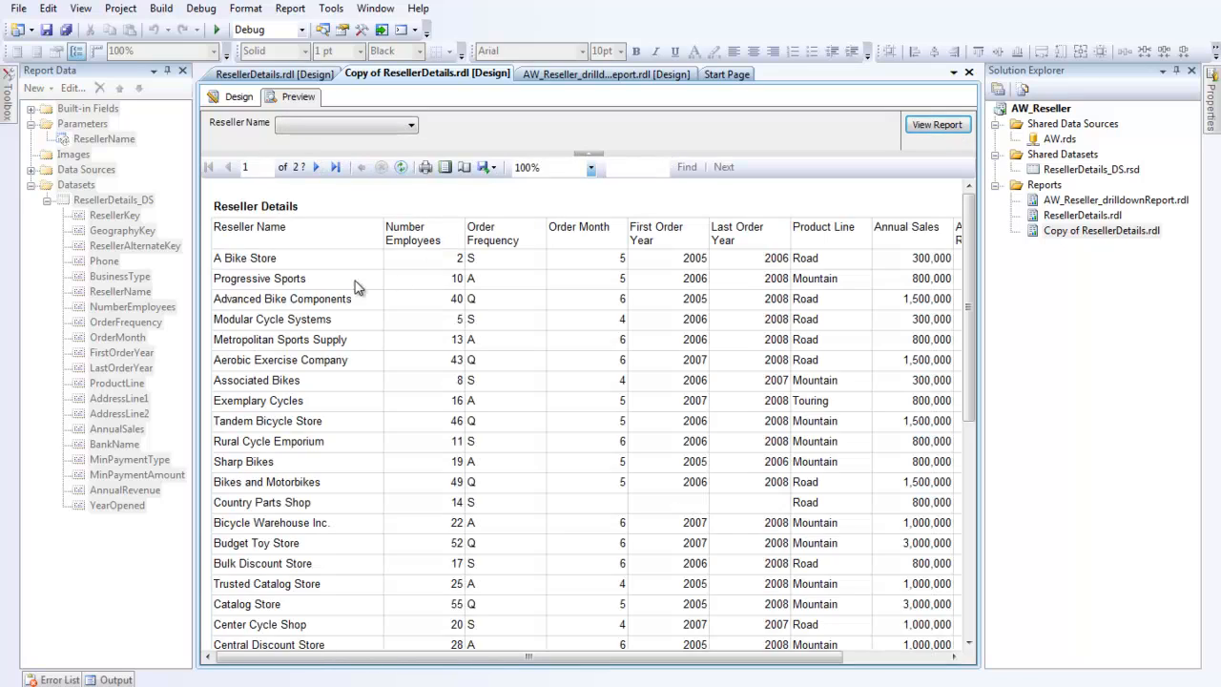
pyautogui.scroll(-20, 369, 325)
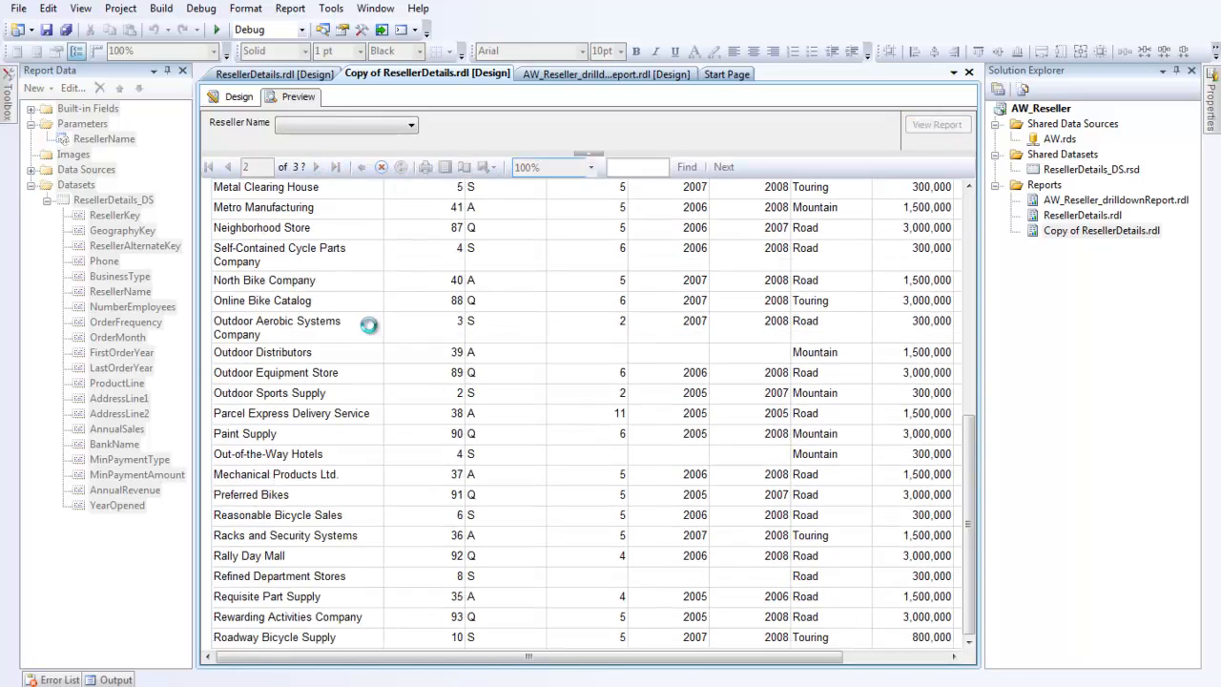
pyautogui.scroll(20, 369, 325)
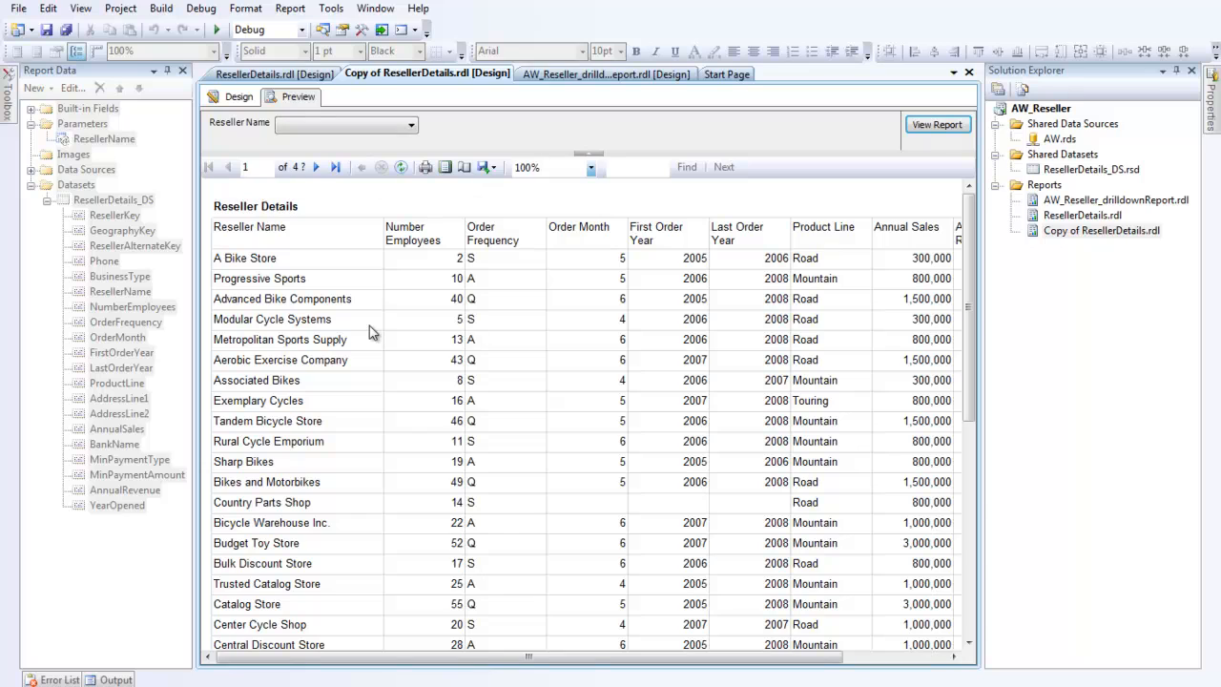
# Step: Rerun the preview for only A Bike Store, Advanced Bike Components and Aerobic Exercise Company
pyautogui.click(411, 125)
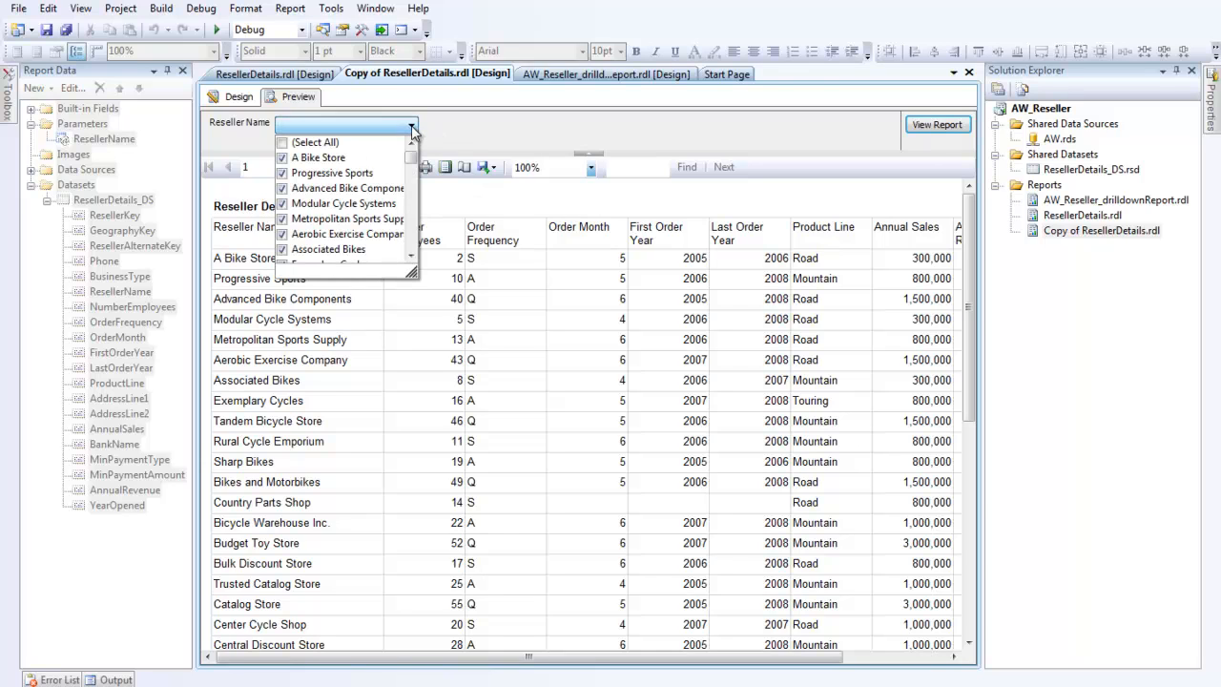
pyautogui.click(284, 145)
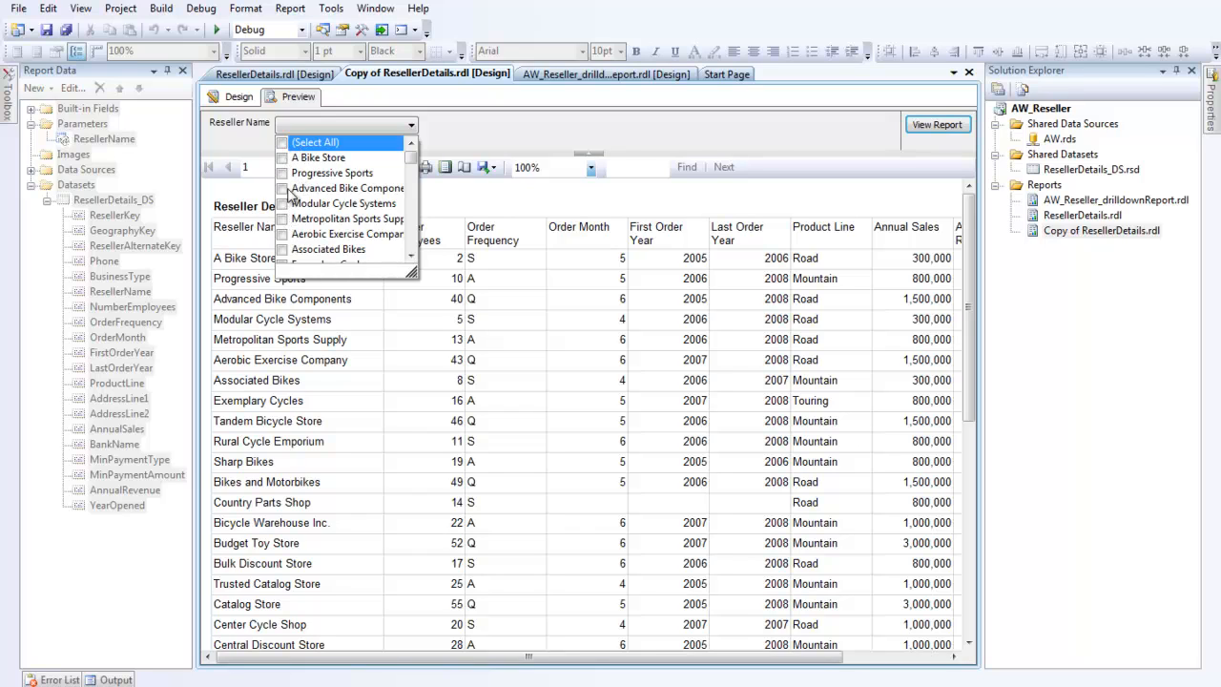
pyautogui.click(282, 159)
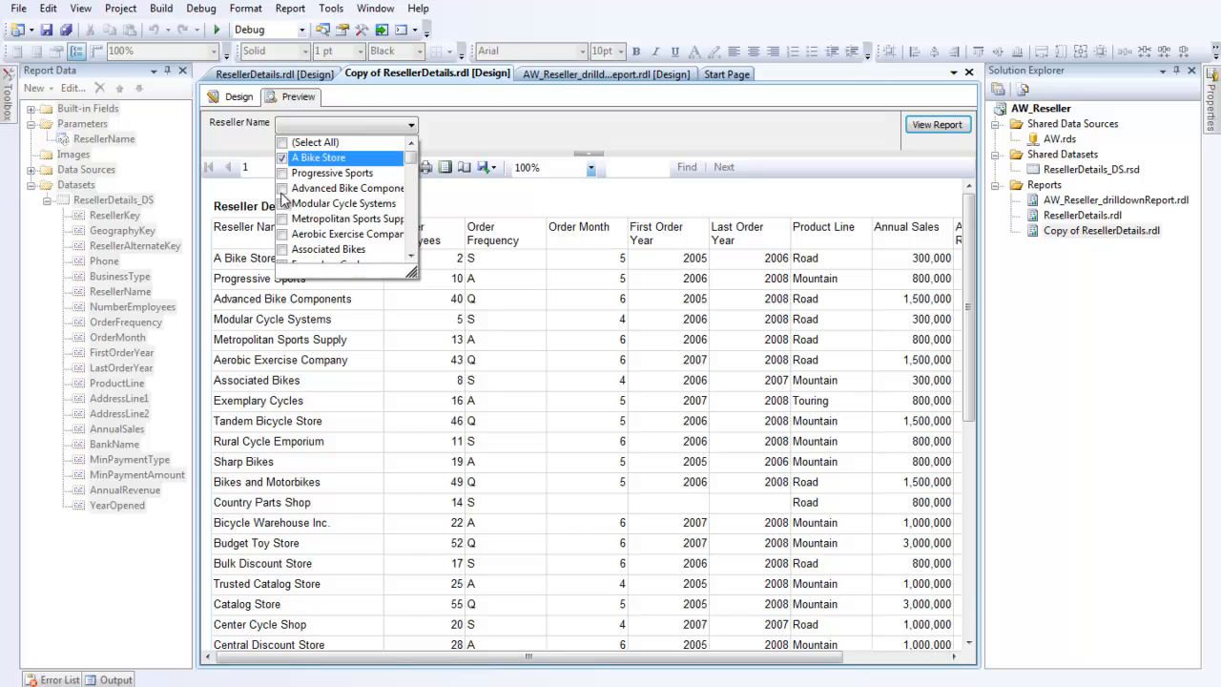
pyautogui.click(282, 189)
pyautogui.click(283, 234)
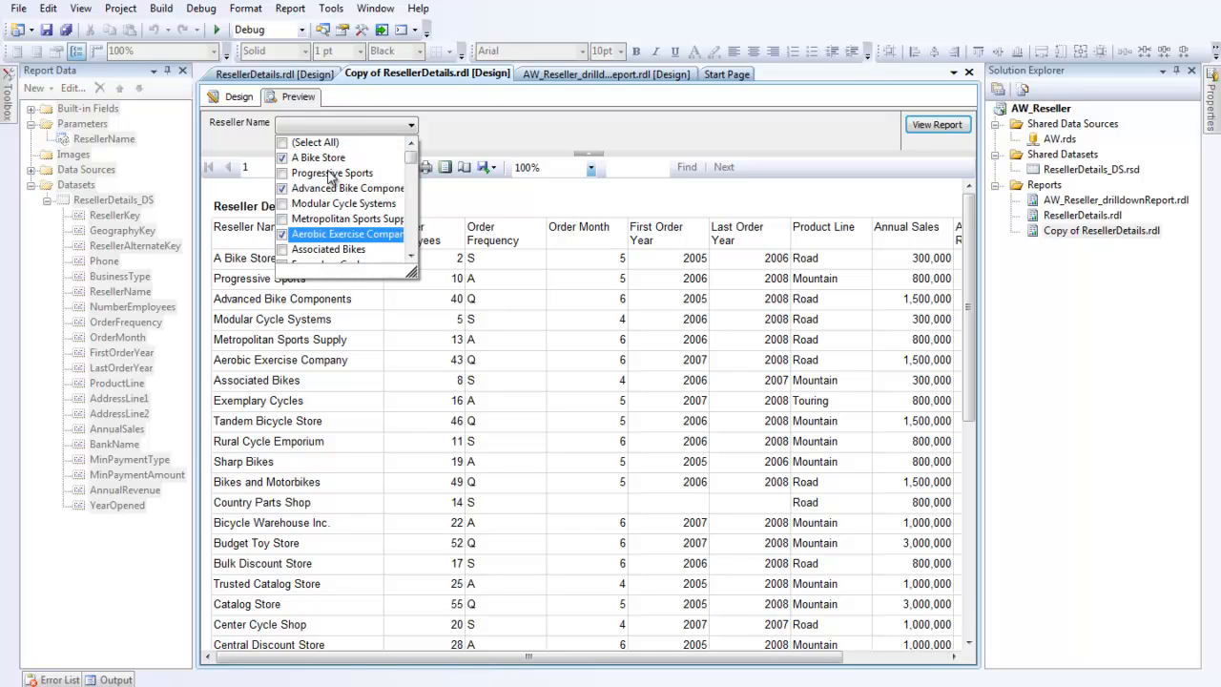
pyautogui.click(583, 131)
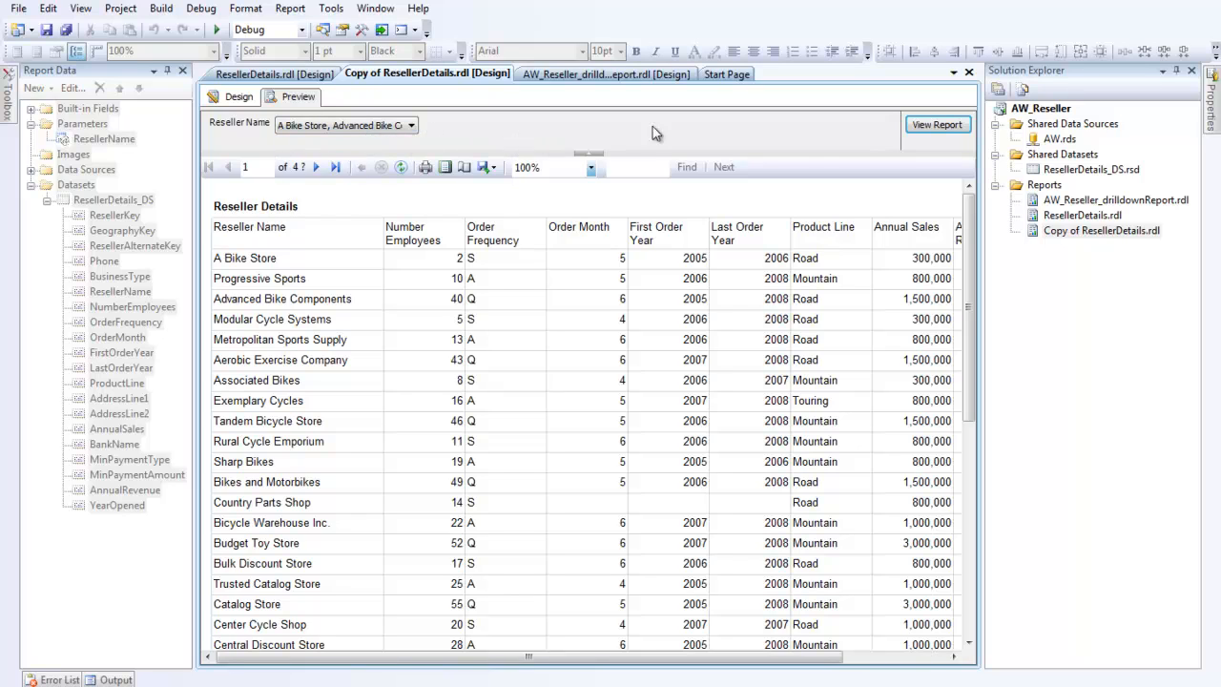
pyautogui.click(950, 133)
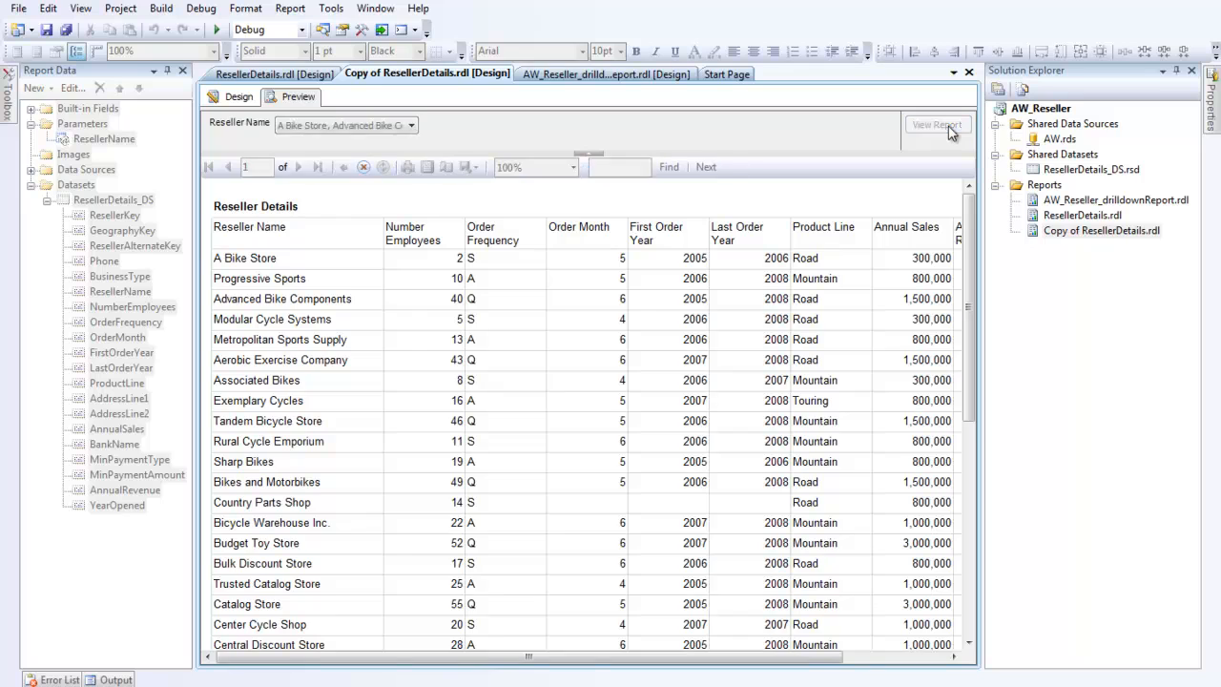